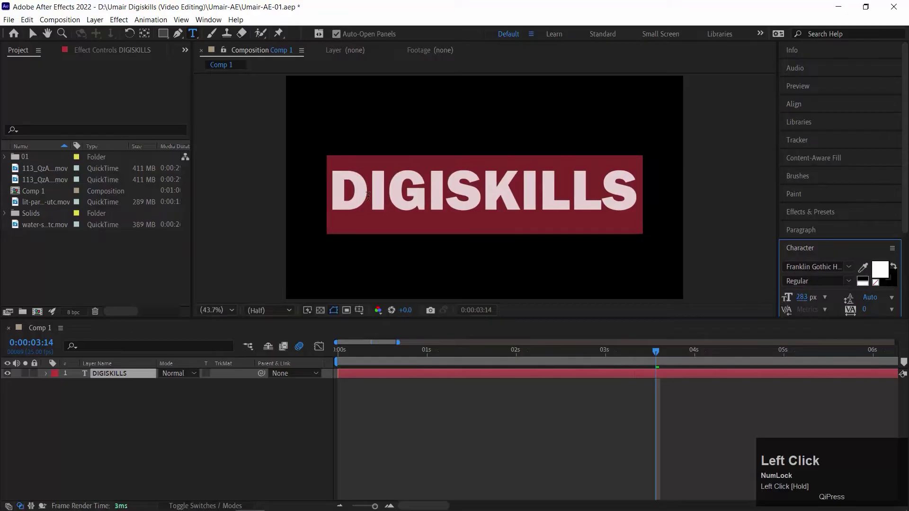
- Centre the DIGISKILLS text layer horizontally and vertically in the composition, and leave no layer selected
left_click(814, 105)
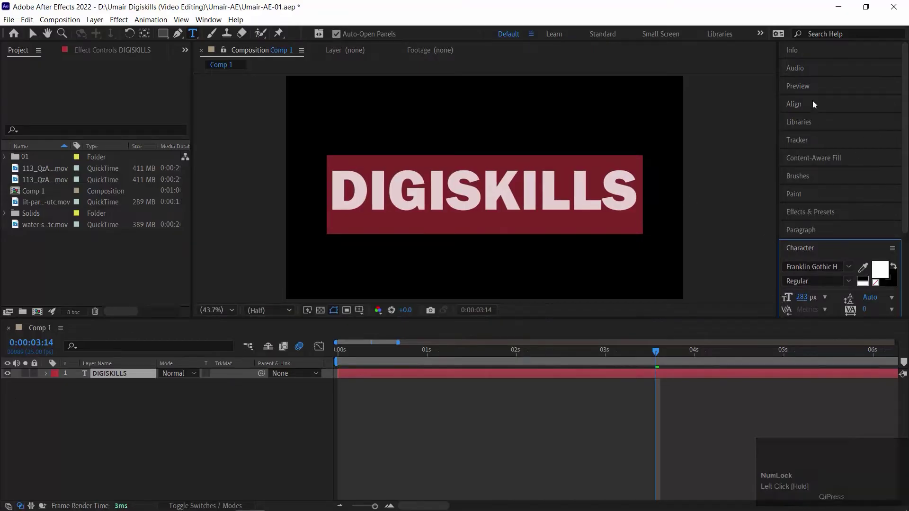
left_click(812, 135)
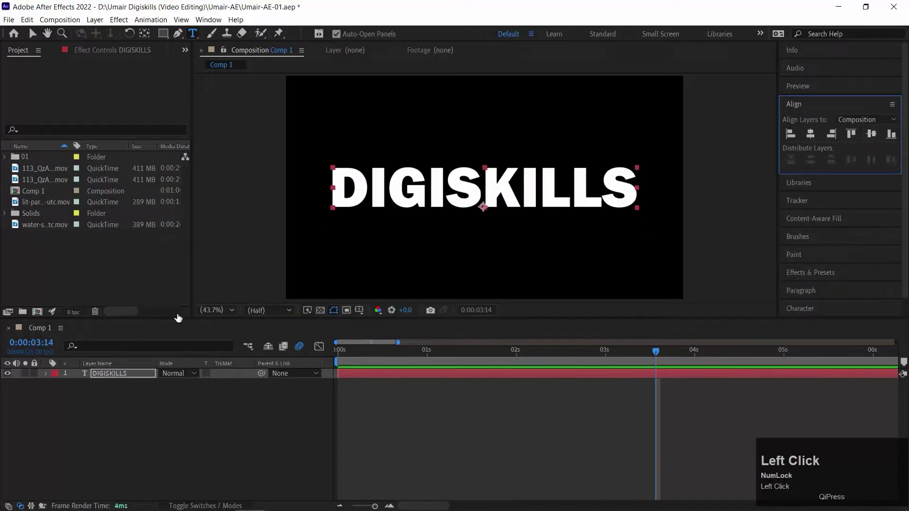
left_click(180, 398)
- Draw a white rectangle shape over the text's first letters and place its layer beneath the DIGISKILLS layer
left_click(161, 34)
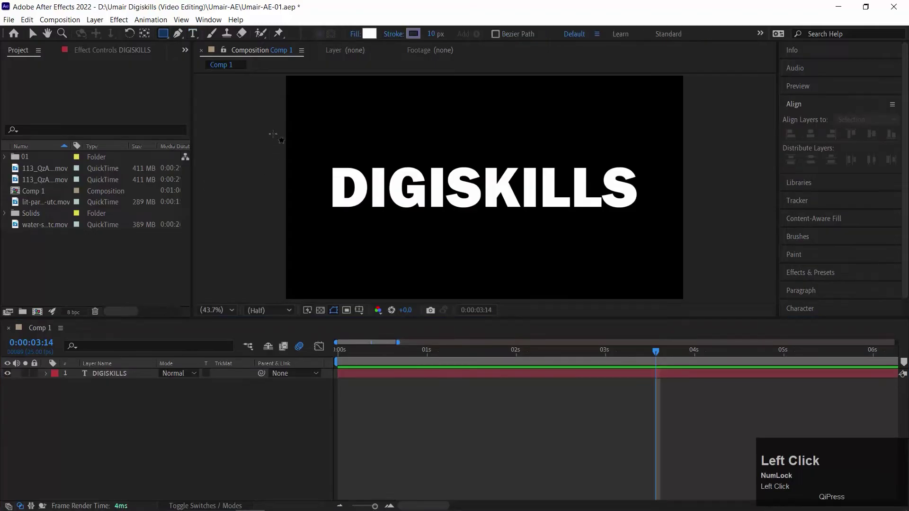
left_click_drag(271, 124, 375, 223)
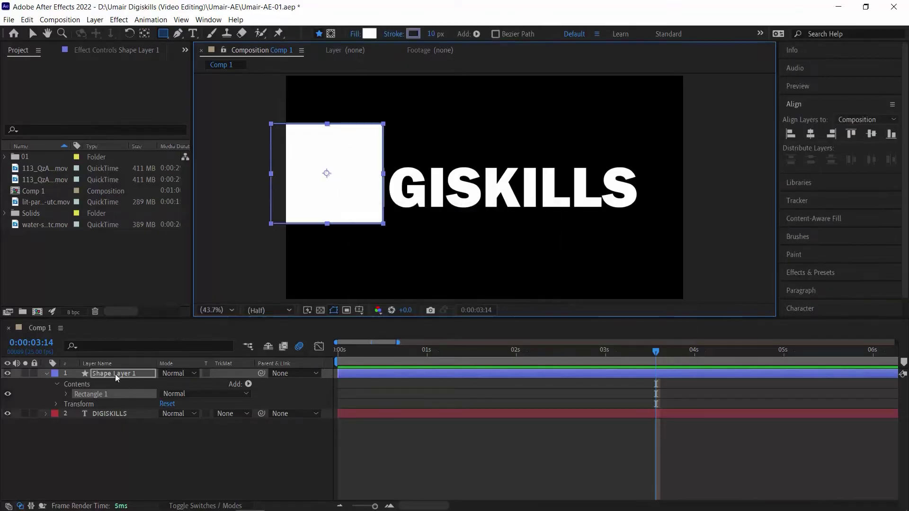
mouse_move(117, 413)
left_mouse_down()
mouse_move(109, 374)
mouse_move(112, 422)
left_mouse_up()
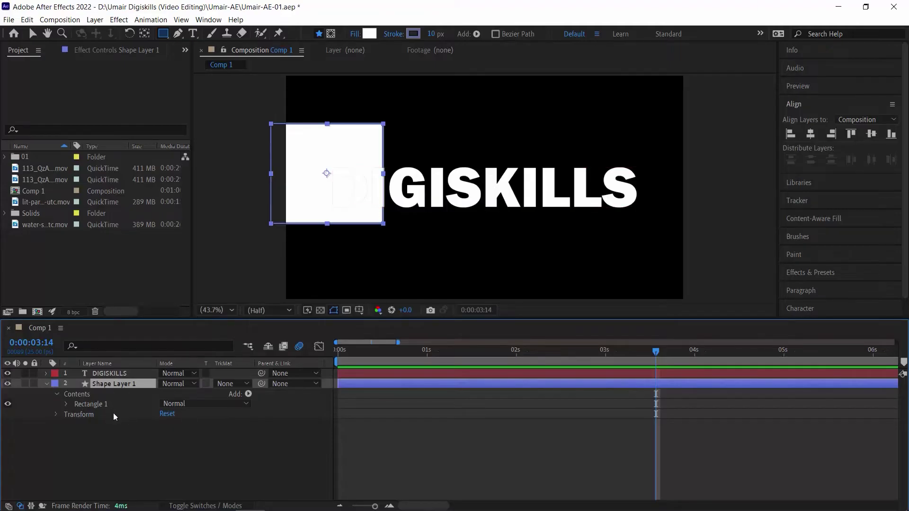
- Set the shape layer's track matte to Alpha Matte "DIGISKILLS"
left_click(183, 427)
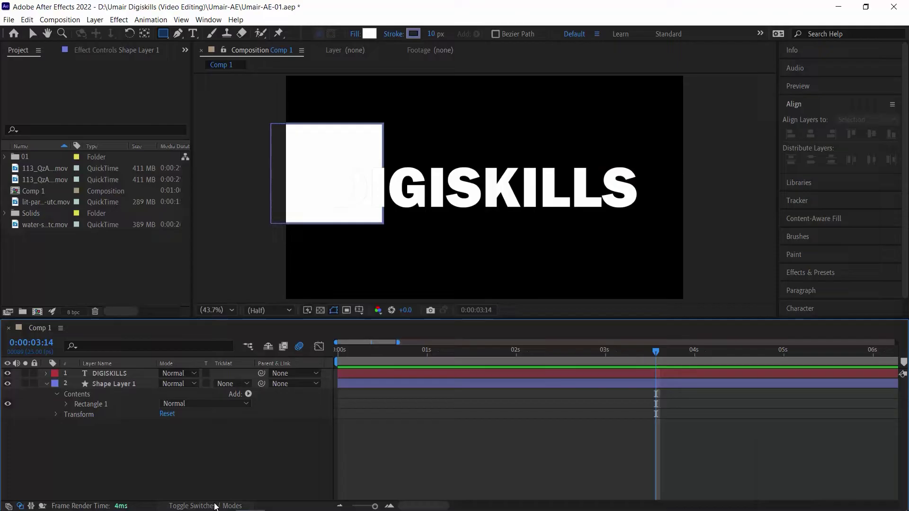
left_click(223, 507)
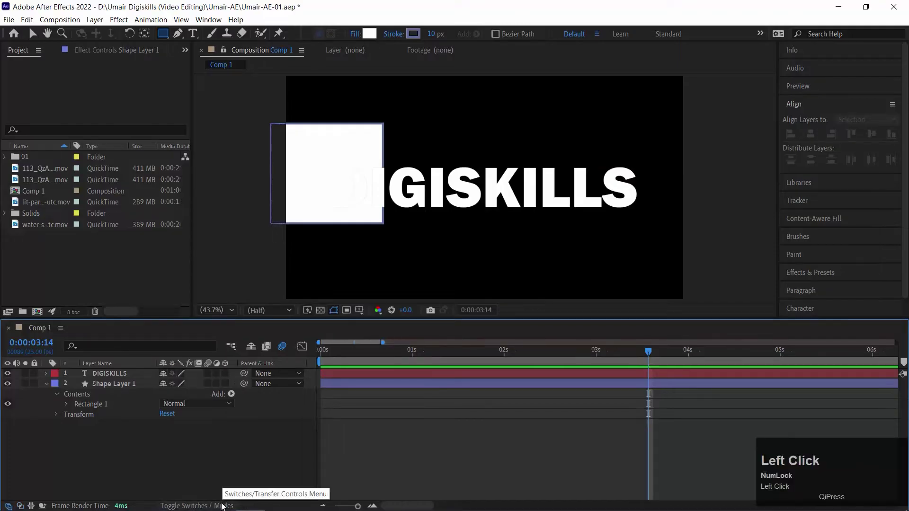
left_click(210, 506)
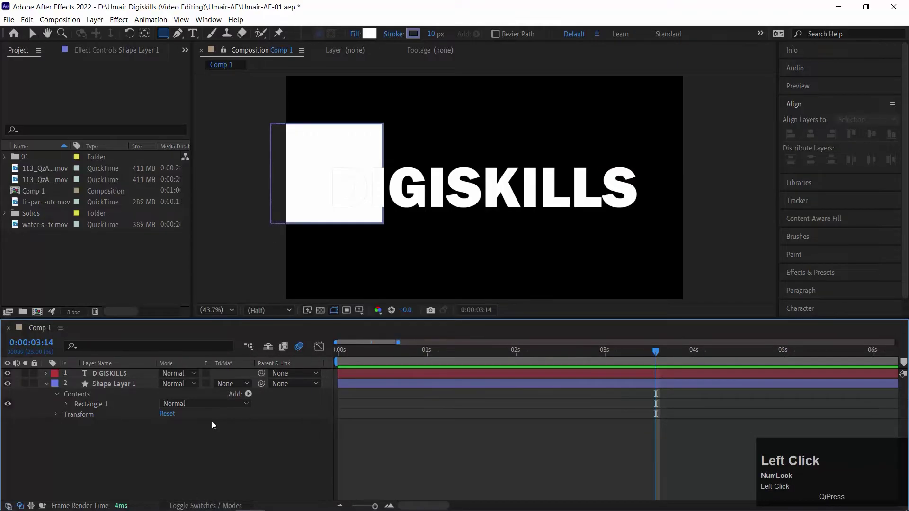
left_click(241, 385)
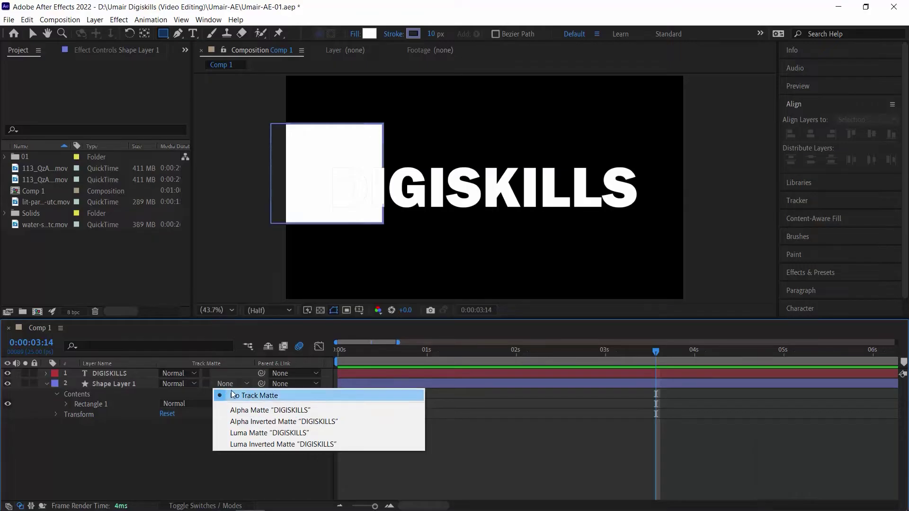
left_click(308, 413)
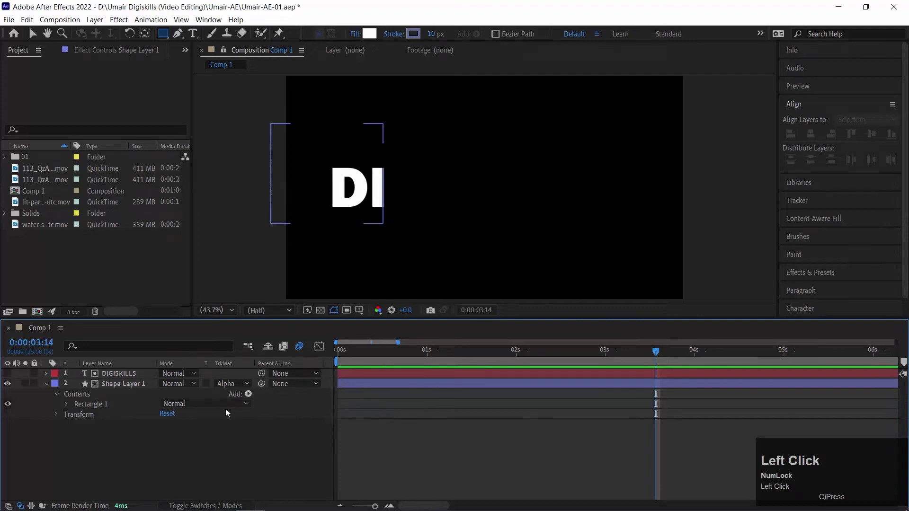
- Move the rectangle towards the frame's left edge until it no longer overlaps the DIGISKILLS text
left_click(115, 384)
key("v")
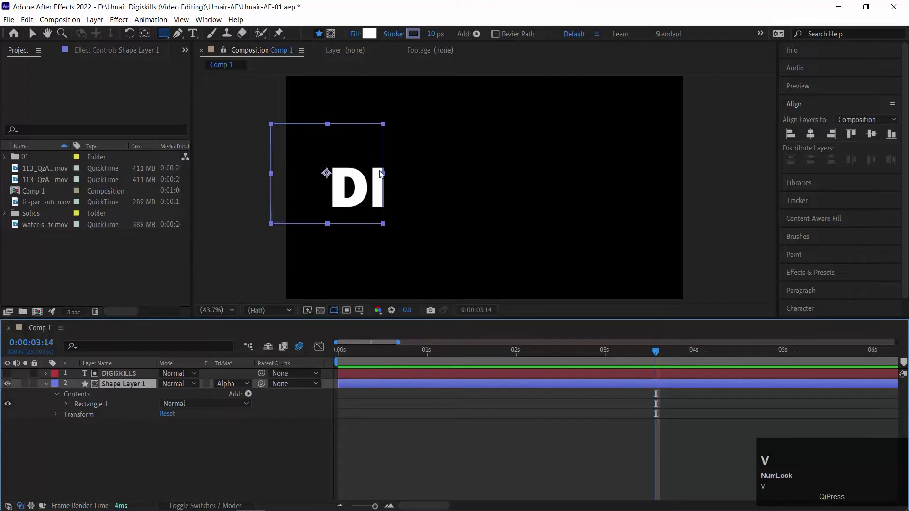
left_click_drag(329, 200, 244, 218)
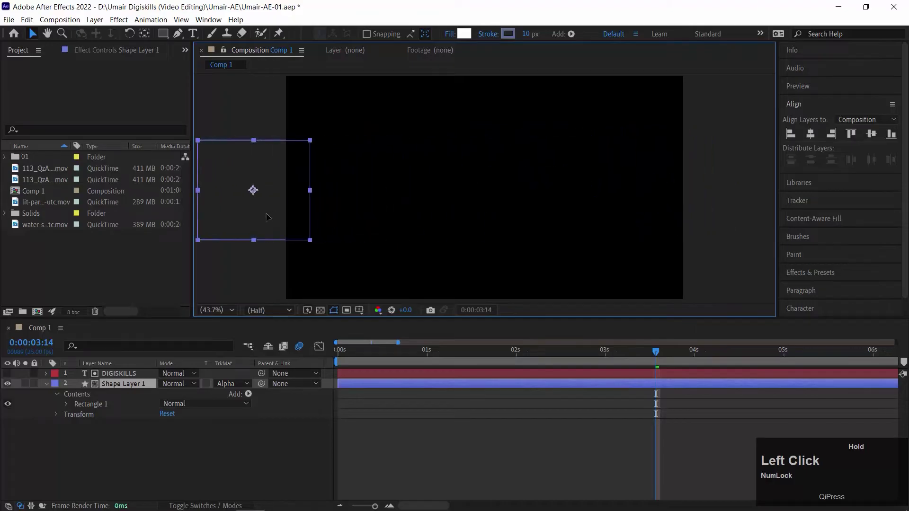
- Keyframe the rectangle's Position at 0:00:00:00 and beyond the frame's right edge at 0:00:02:00
key("p")
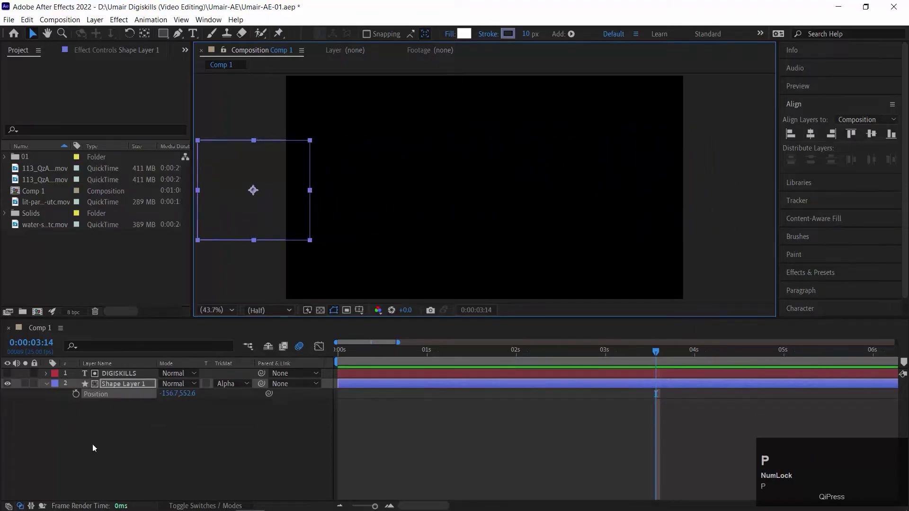
left_click(77, 394)
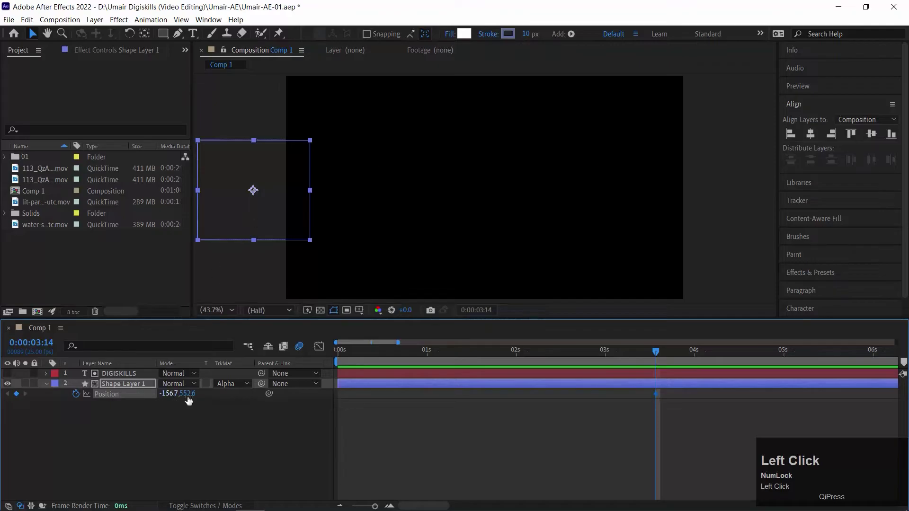
key("ctrl+z")
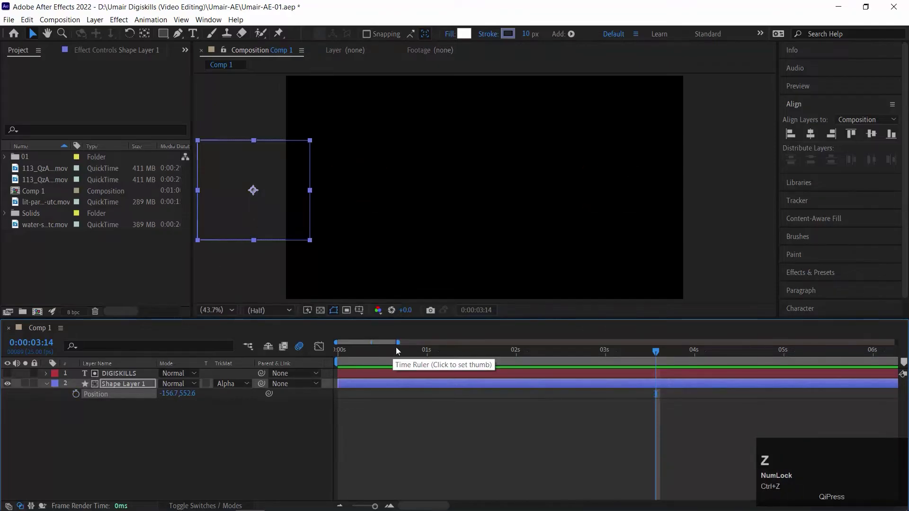
key("Home")
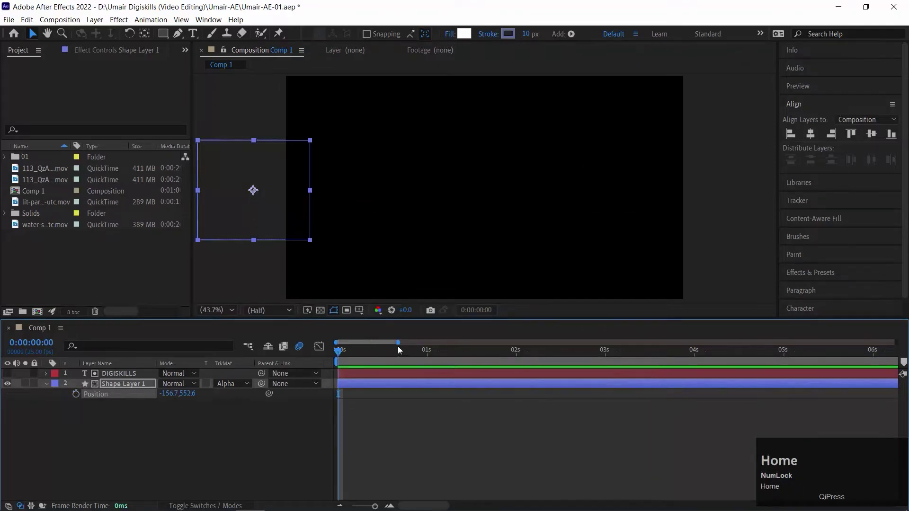
left_click(76, 395)
left_click_drag(387, 352, 517, 355)
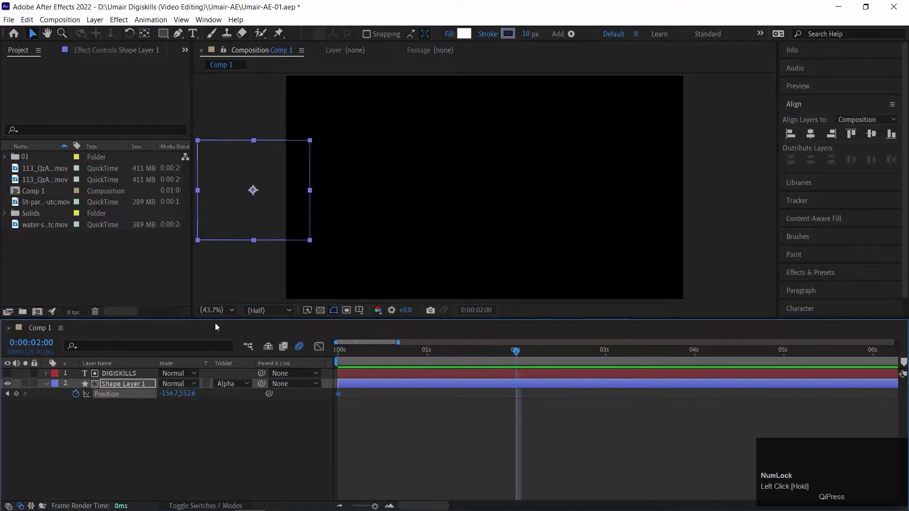
left_click_drag(228, 218, 729, 224)
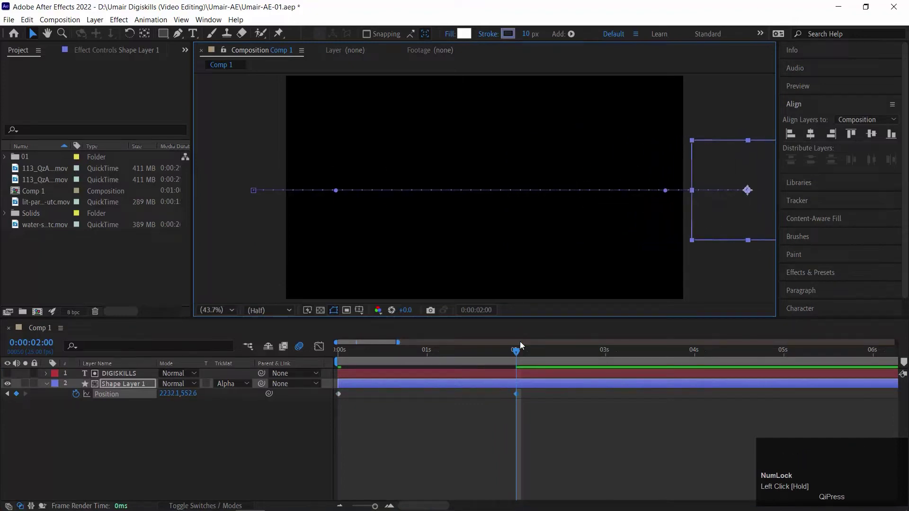
- Play and scrub the animation from the start to check how the moving rectangle reveals the text
left_click_drag(514, 353, 255, 358)
key("space")
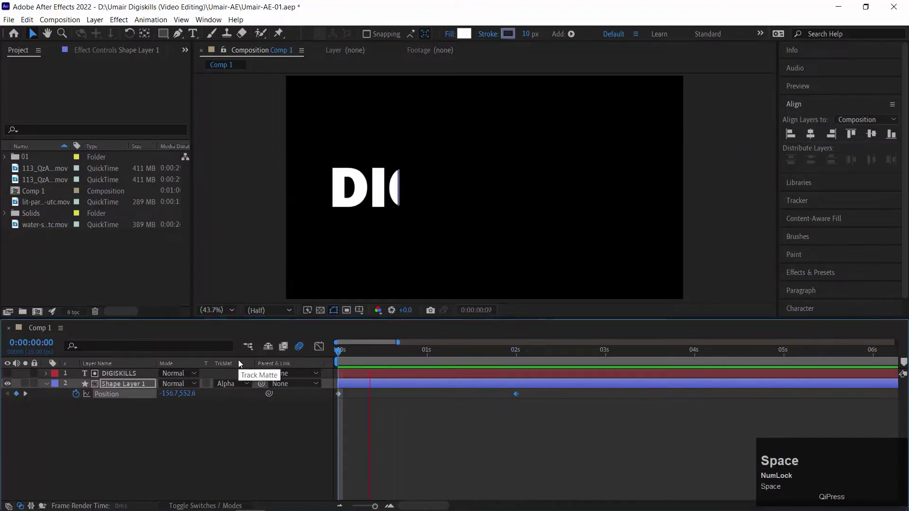
key("space")
left_click_drag(371, 354, 277, 353)
mouse_move(347, 363)
left_mouse_down()
mouse_move(381, 350)
mouse_move(493, 350)
mouse_move(334, 350)
mouse_move(504, 351)
mouse_move(358, 367)
left_mouse_up()
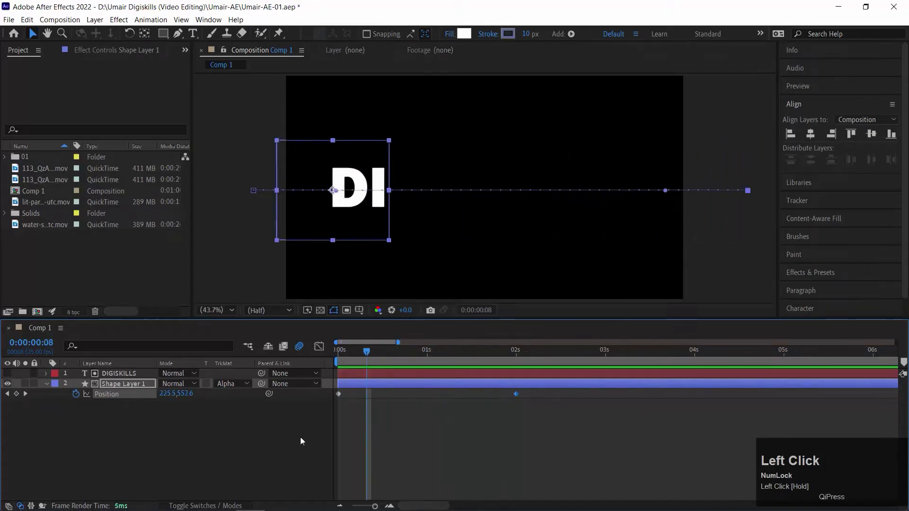
- Change the shape layer's matte to Alpha Inverted and move its starting Position fully outside the frame, to about -331, 553
left_click(237, 384)
left_click(262, 420)
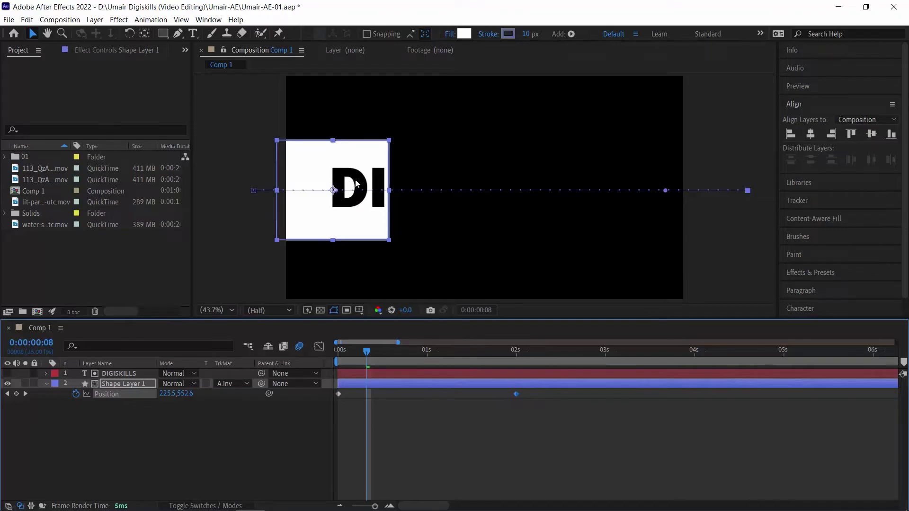
left_click_drag(366, 362, 301, 358)
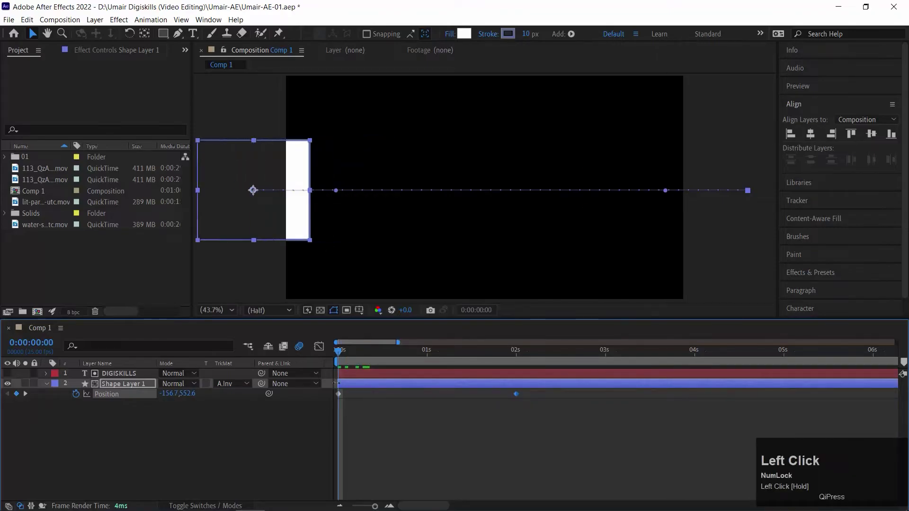
left_click(229, 242)
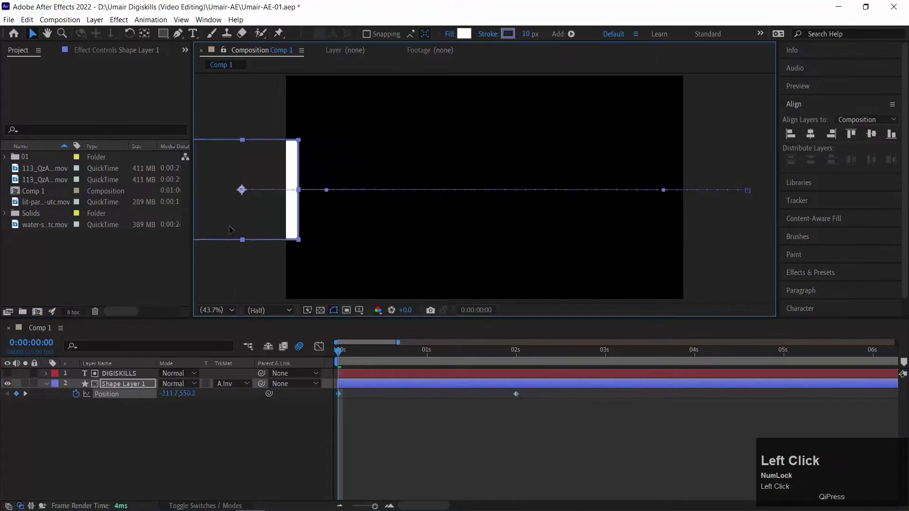
- Play the inverted matte animation through and return to the start of the composition
key("space")
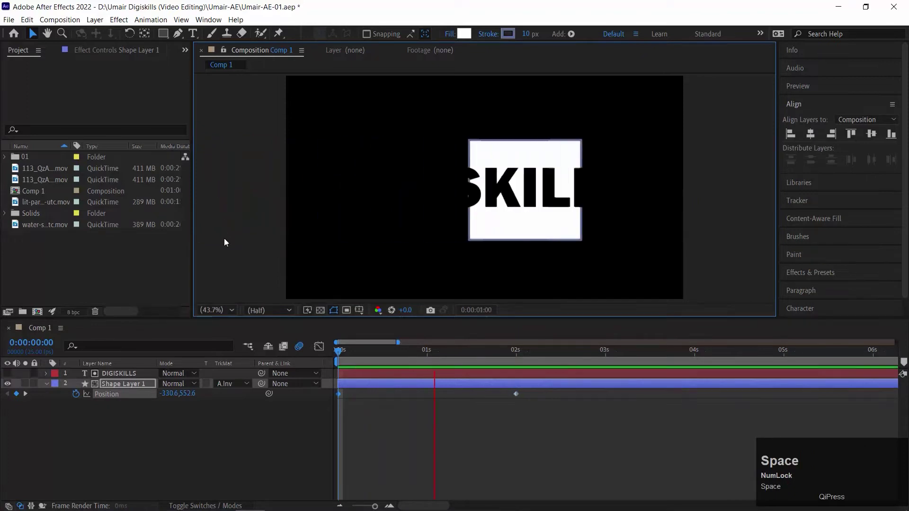
key("space")
left_click(226, 343)
key("space")
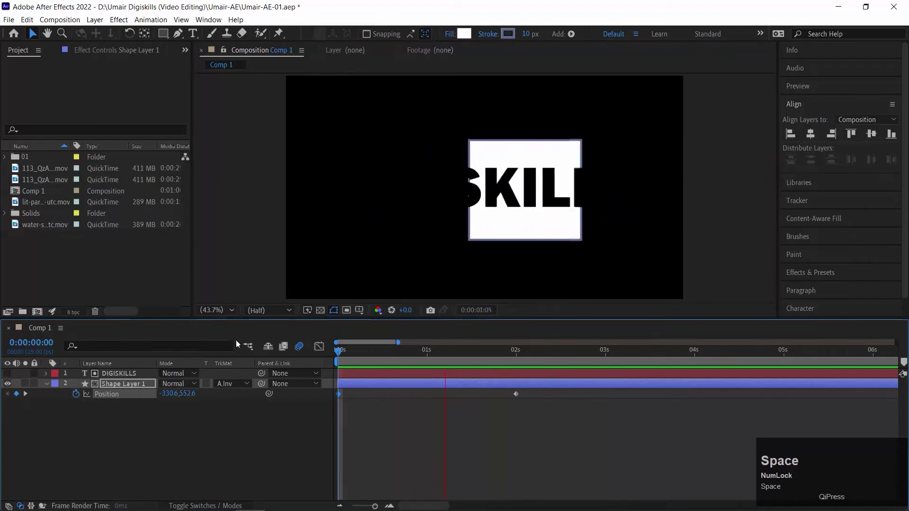
key("space")
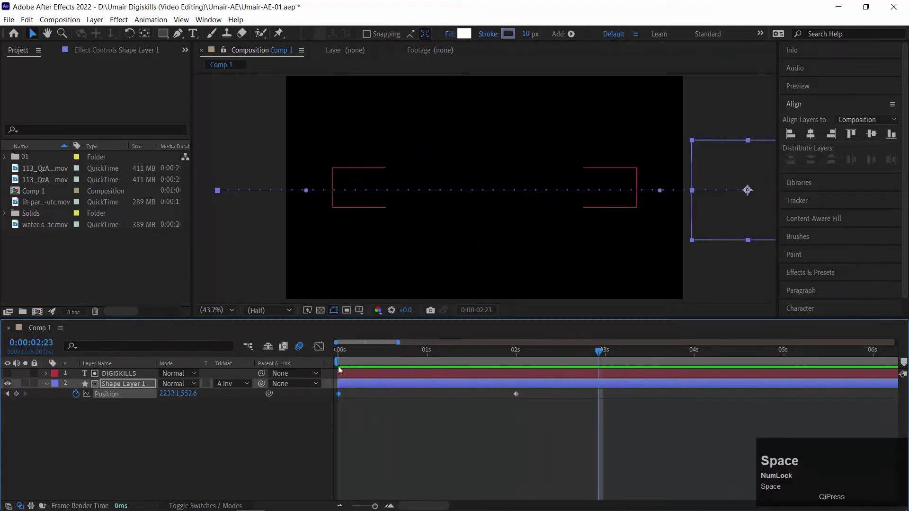
left_click(279, 353)
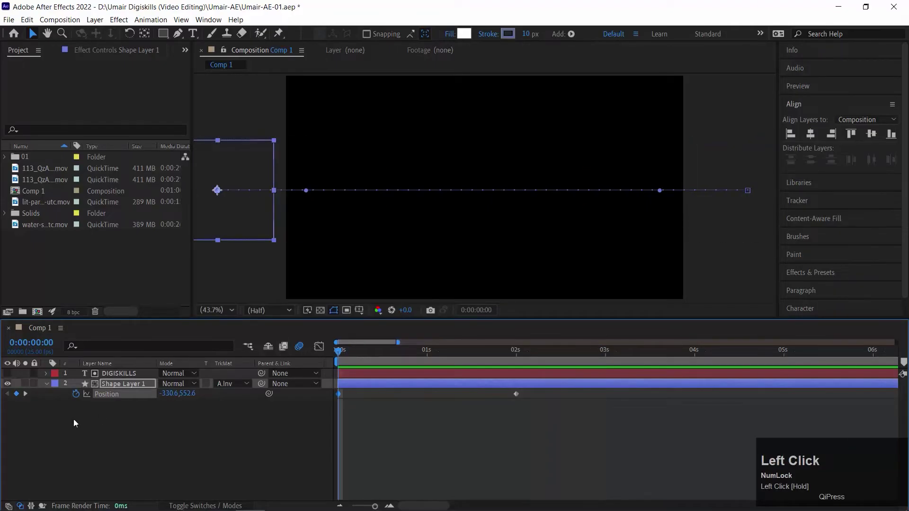
- Delete Shape Layer 1 from the composition
left_click(123, 425)
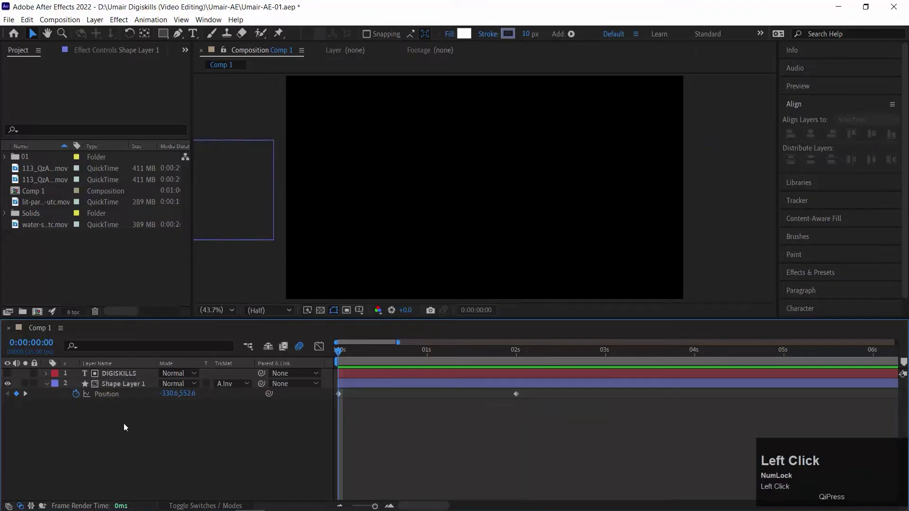
left_click(113, 383)
key("Delete")
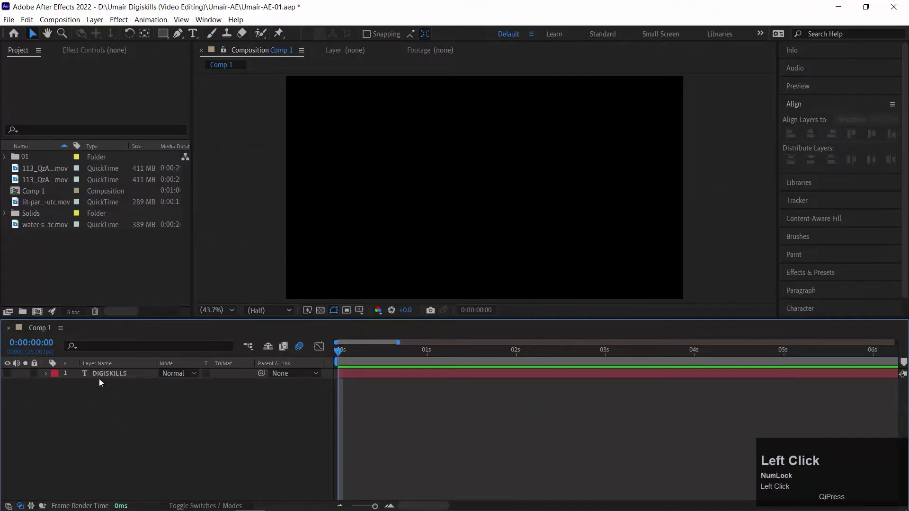
- Look through the imported footage and add the fire clip 113_QzAwNDM.mov beneath the DIGISKILLS text layer
left_click(19, 225)
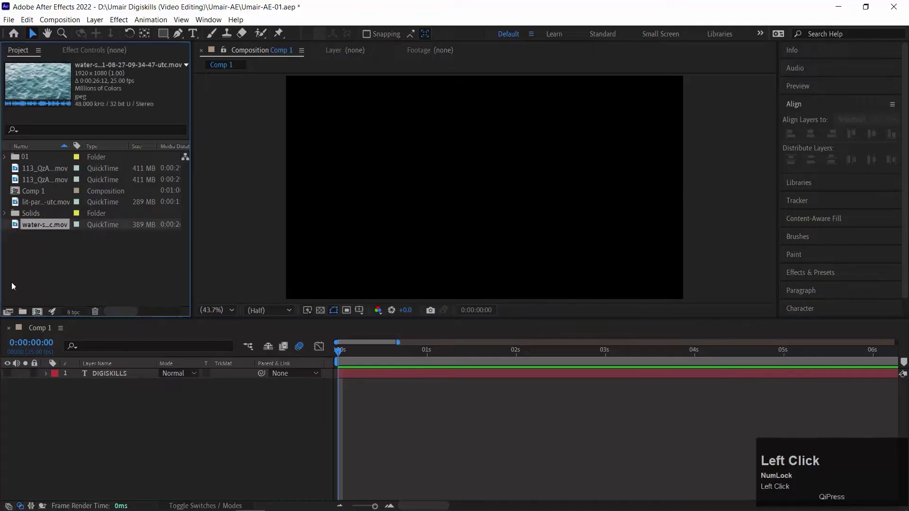
left_click(18, 203)
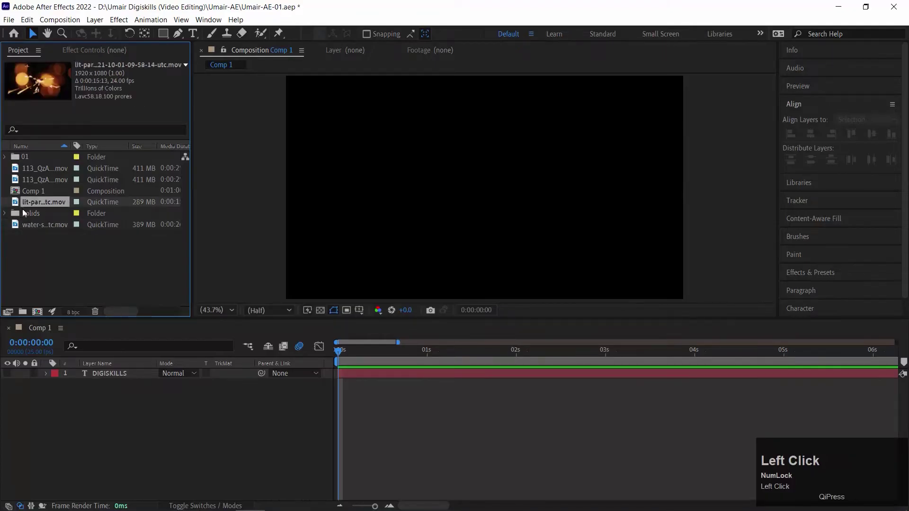
left_click(19, 180)
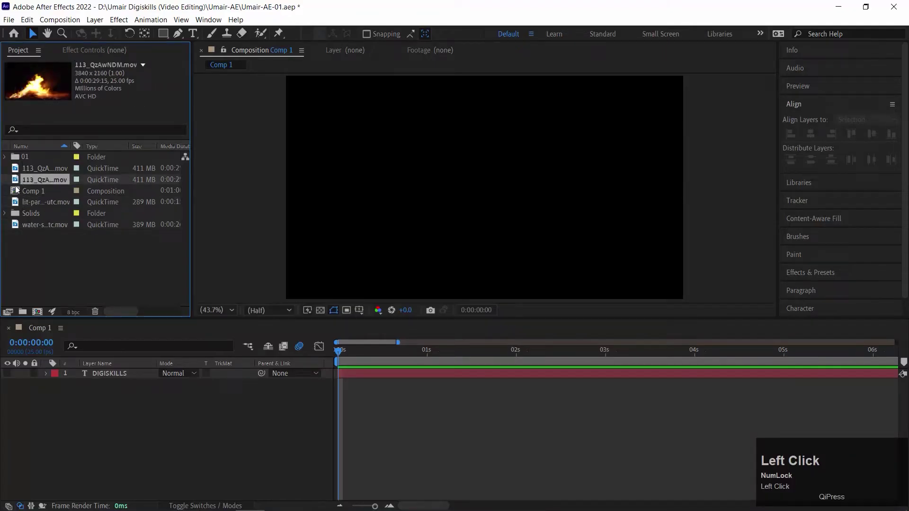
left_click_drag(23, 194, 51, 411)
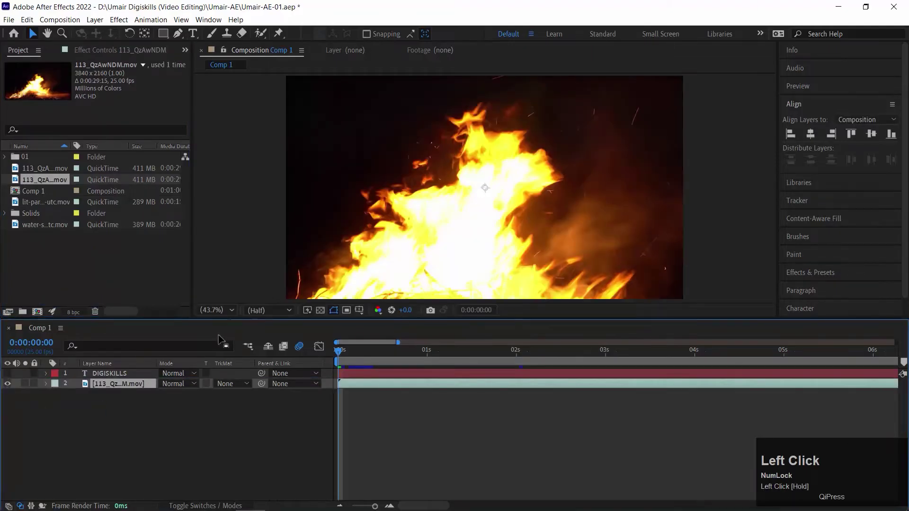
- Set the fire clip's Scale to 50%
key("s")
left_click(182, 396)
type("50")
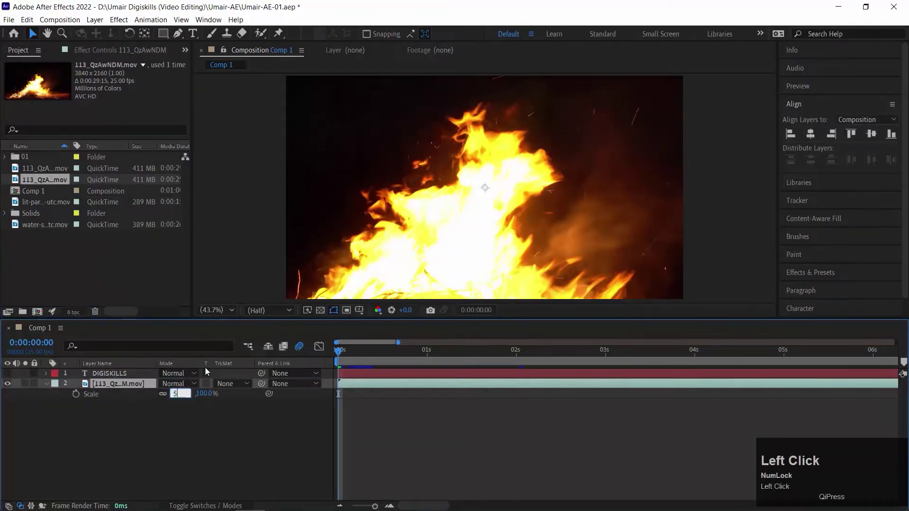
key("Return")
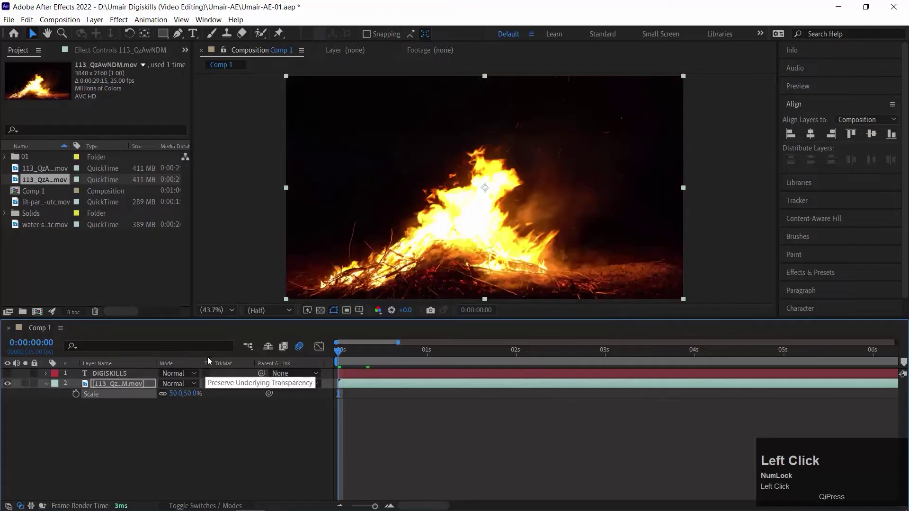
- Scrub the fire clip back to the start of the composition and show the DIGISKILLS text layer
left_click(146, 427)
left_click_drag(356, 355, 245, 368)
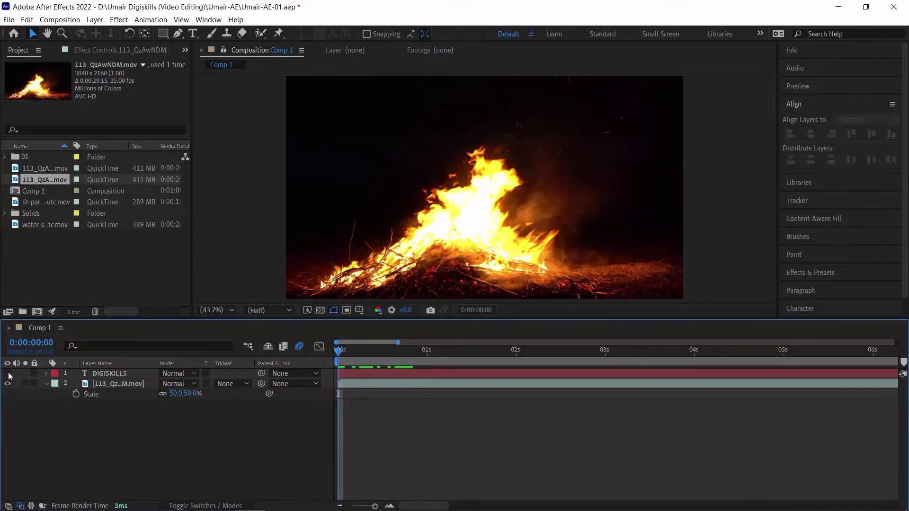
left_click(8, 374)
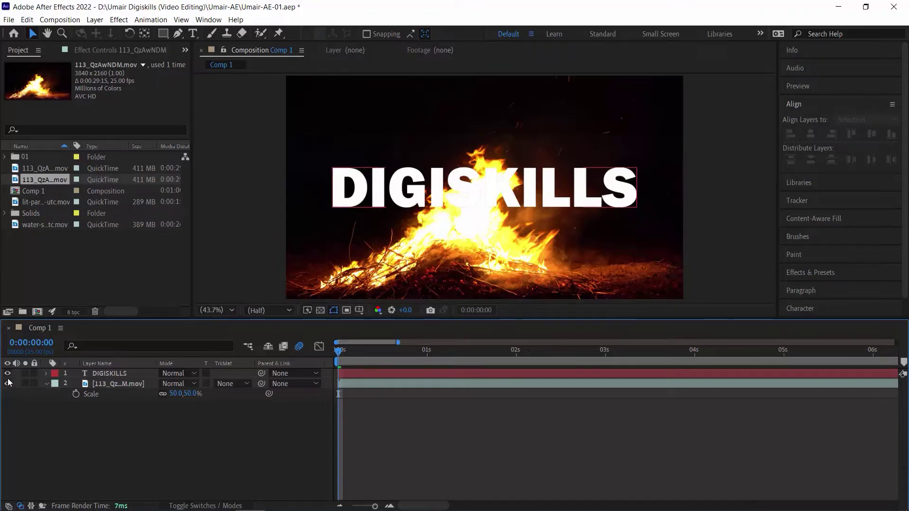
- Move the DIGISKILLS text down over the base of the fire and set the fire clip's track matte to Alpha Matte "DIGISKILLS"
key("v")
left_click_drag(496, 190, 484, 240)
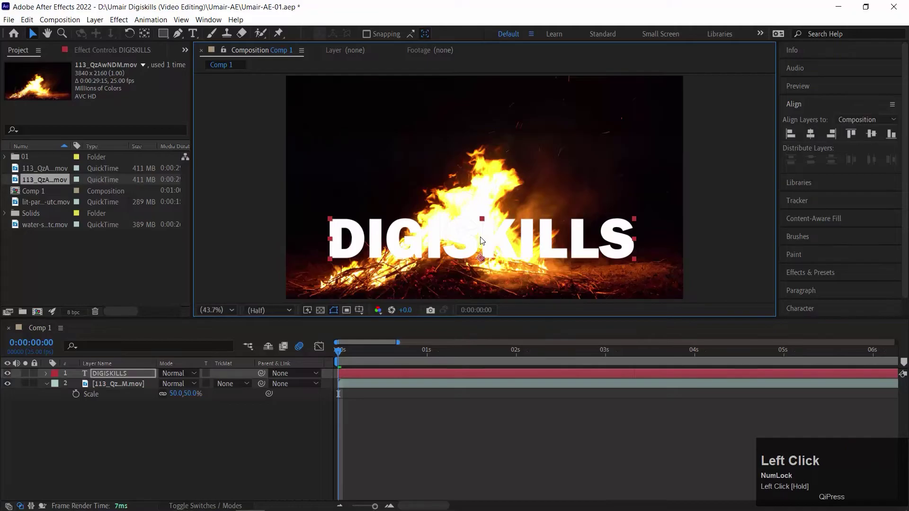
left_click(240, 383)
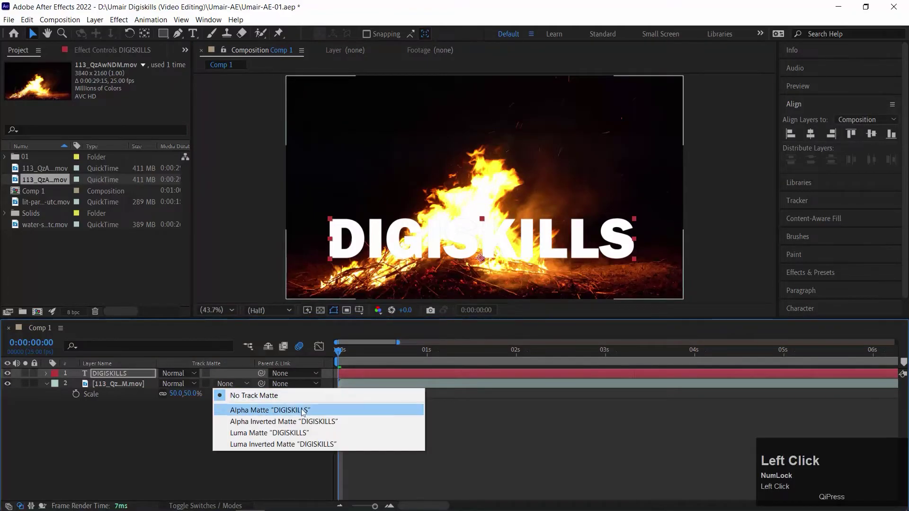
left_click(304, 411)
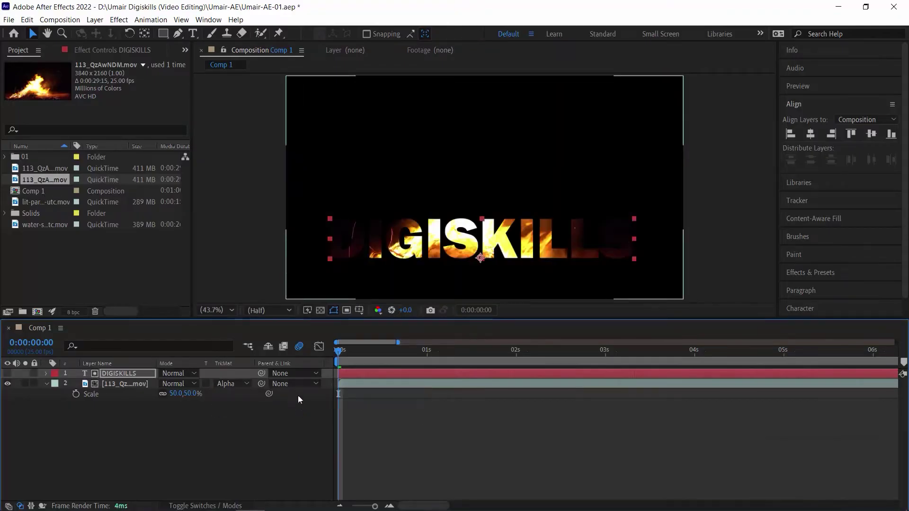
- Reposition the fire clip behind the DIGISKILLS matte so different parts of the flames fill the letters
left_click(123, 387)
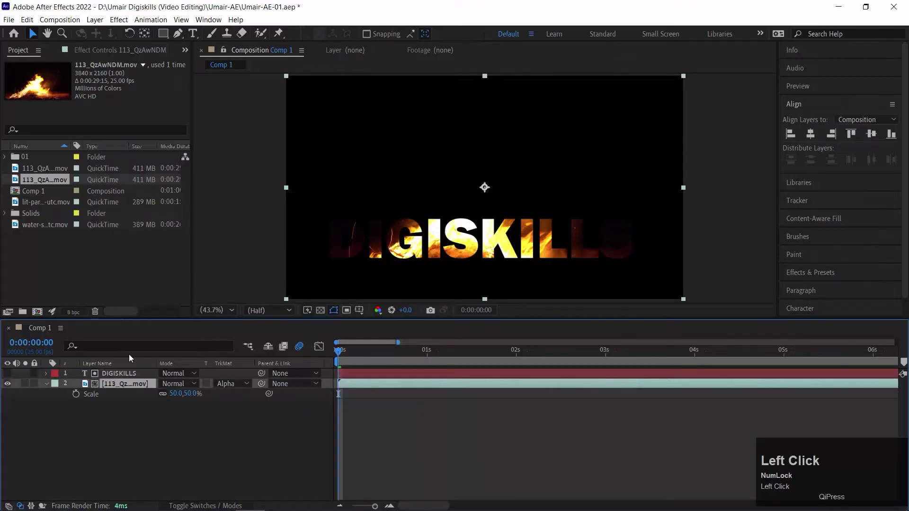
mouse_move(549, 233)
left_mouse_down()
mouse_move(548, 195)
mouse_move(548, 280)
mouse_move(552, 245)
left_mouse_up()
left_click_drag(440, 250, 417, 273)
- Try enlarging the fire clip and shifting it within the letters, and undo the changes
left_click_drag(678, 109, 860, 26)
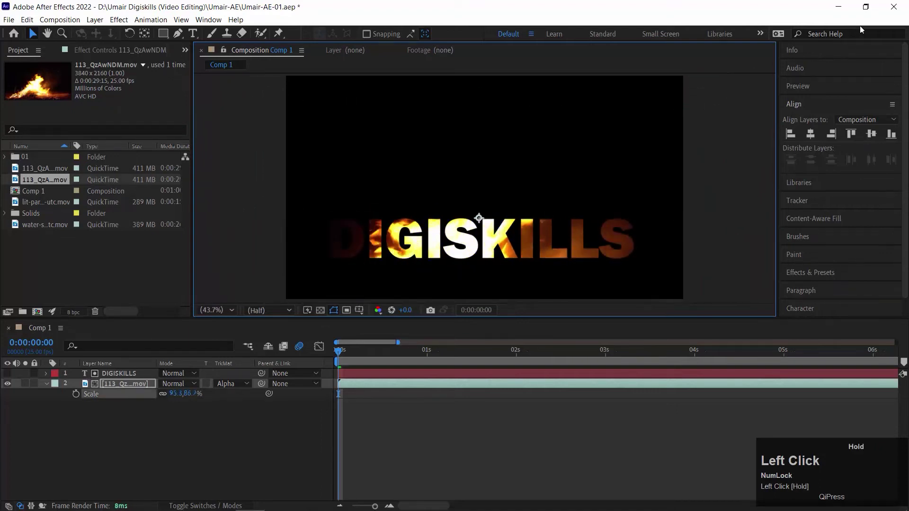
left_click_drag(567, 177, 520, 150)
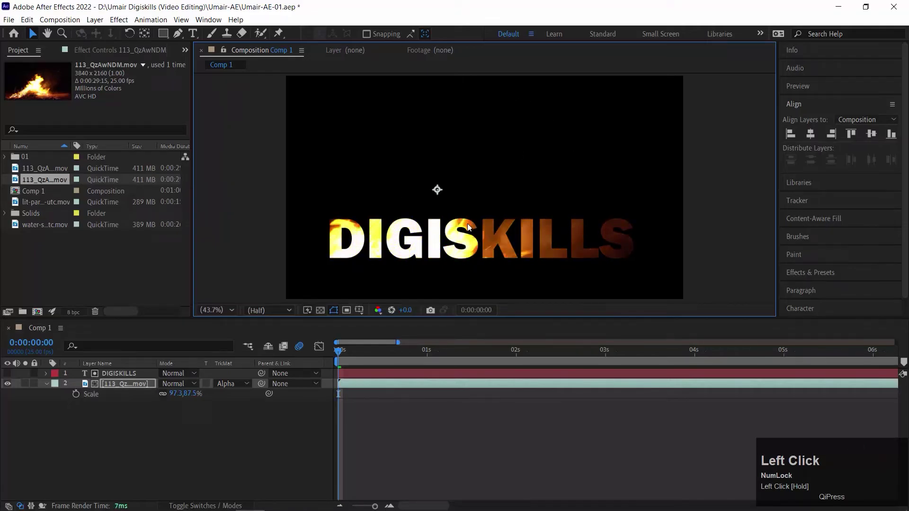
key("ctrl+z")
key("ctrl+z")
key("ctrl+z")
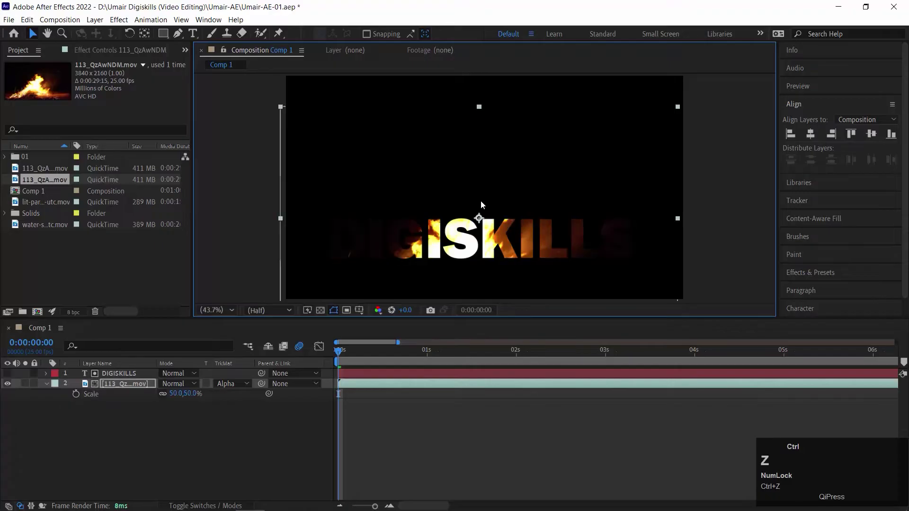
left_click_drag(482, 200, 529, 195)
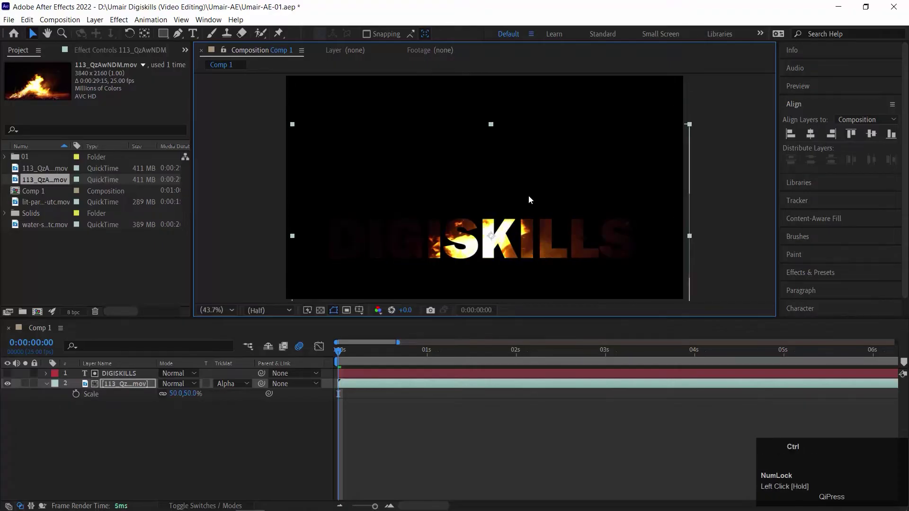
key("ctrl+z")
- With the fire clip hidden and the DIGISKILLS text shown, create a 1920 × 1080 px pale gray solid beneath the text
left_click(7, 383)
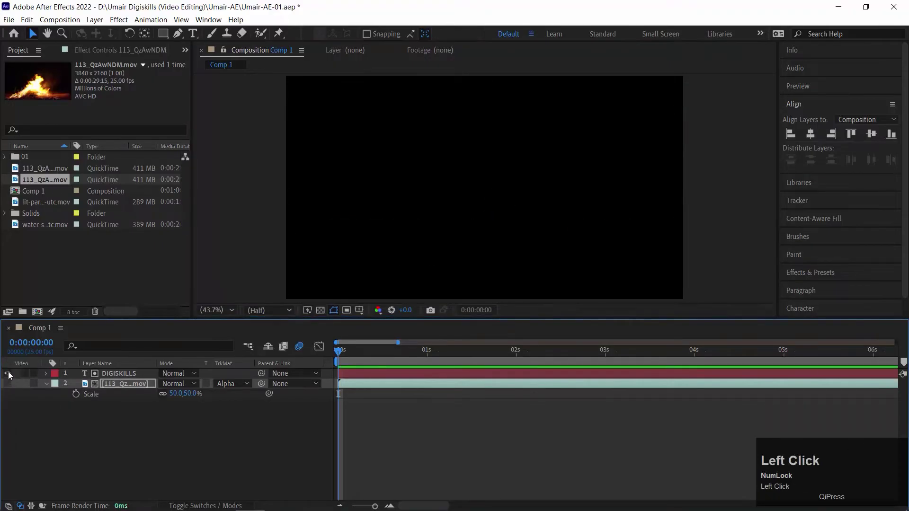
left_click(7, 373)
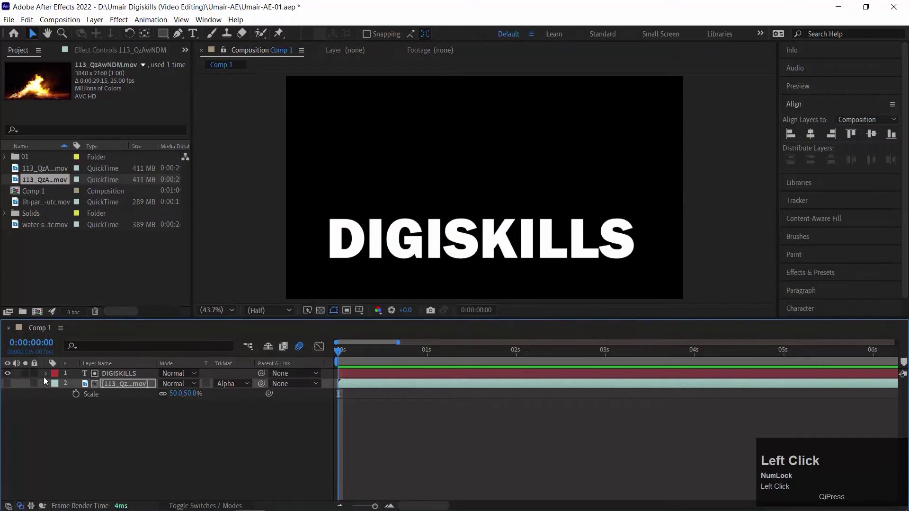
right_click(135, 432)
mouse_move(232, 315)
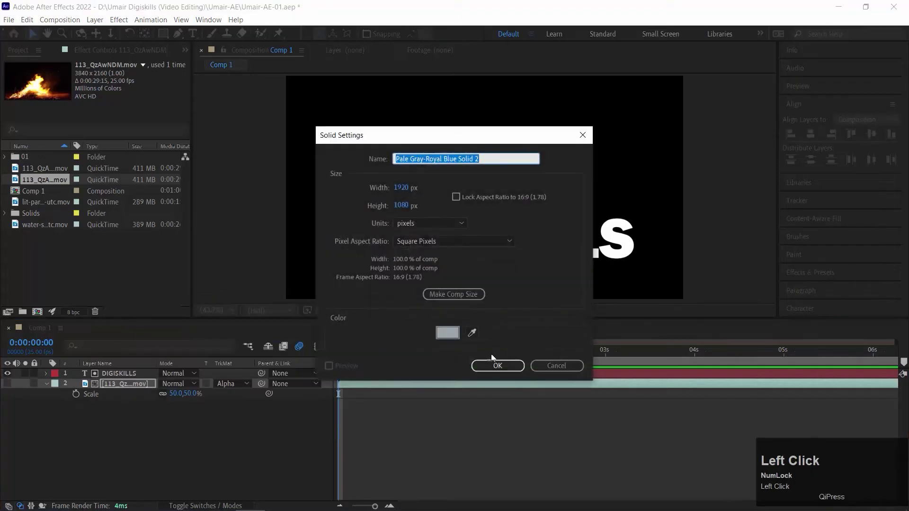
left_click(497, 366)
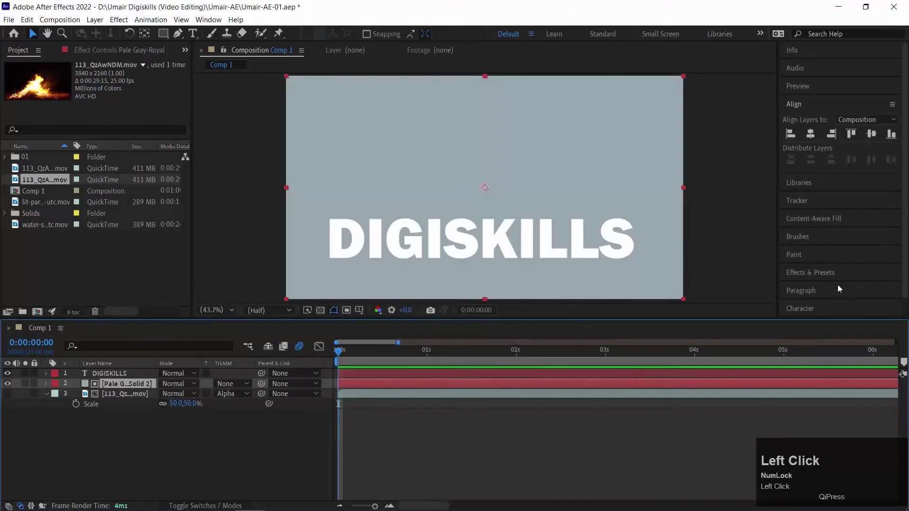
- Find the Gradient Ramp effect and apply it to the new solid
left_click(841, 277)
left_click(826, 226)
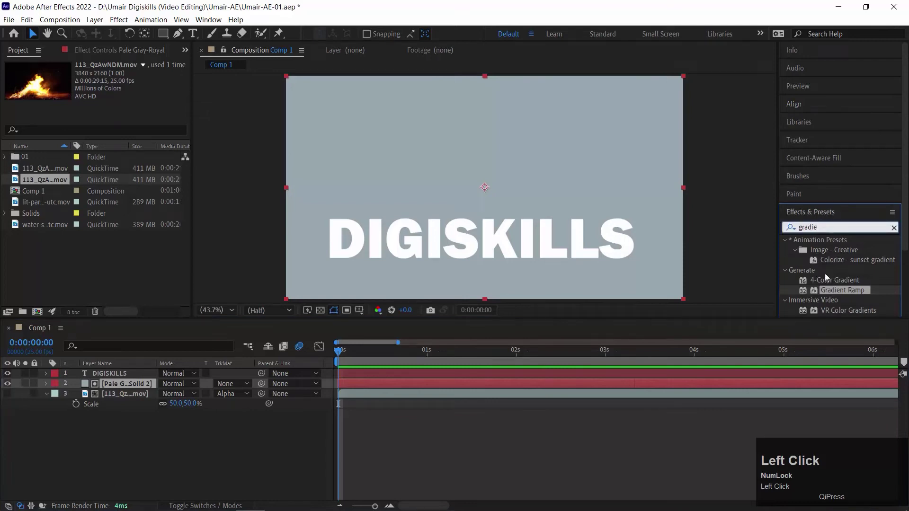
left_click_drag(835, 288, 121, 385)
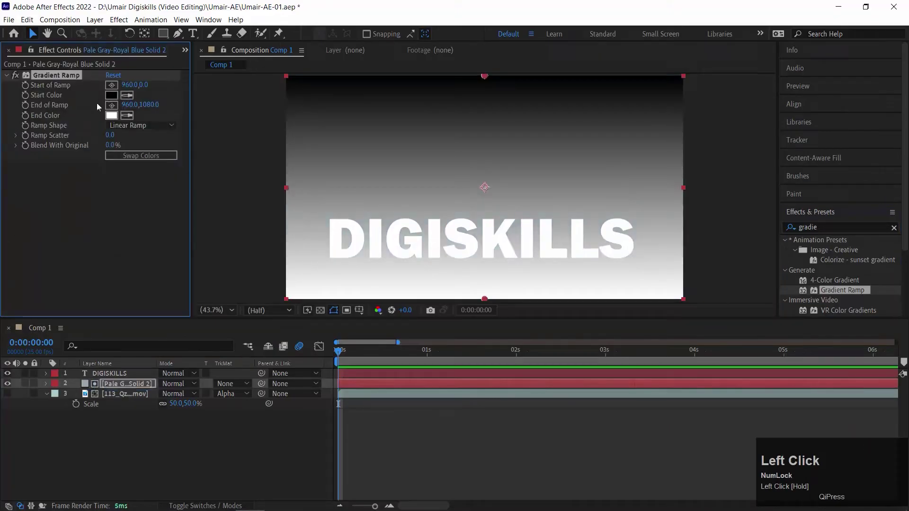
- Try changing the gradient's Ramp Scatter and Start of Ramp values, undoing each change
left_click_drag(111, 136, 212, 126)
key("ctrl+z")
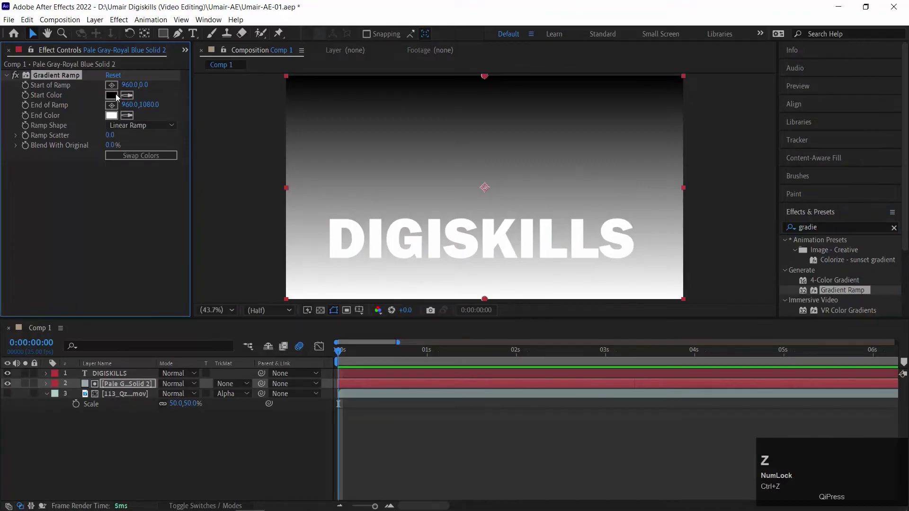
left_click_drag(130, 84, 309, 105)
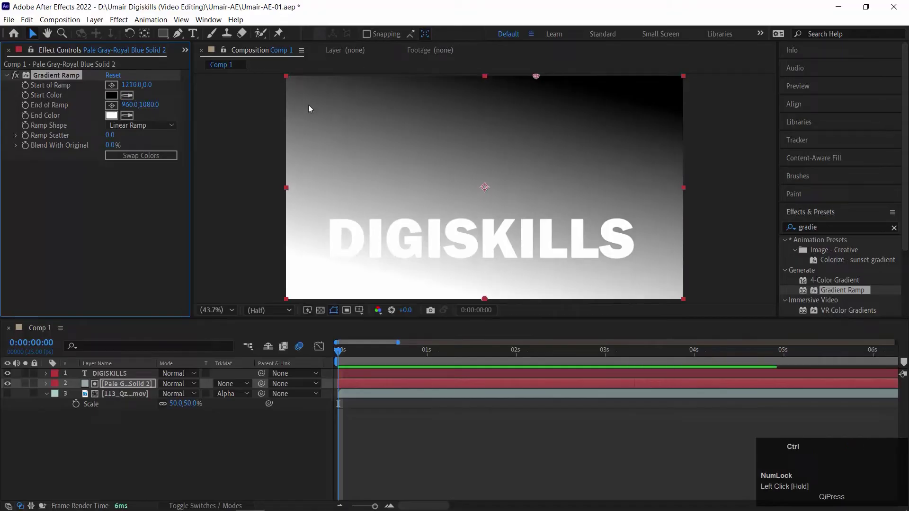
key("ctrl+z")
left_click_drag(148, 85, 723, 46)
key("ctrl+z")
left_click(335, 324)
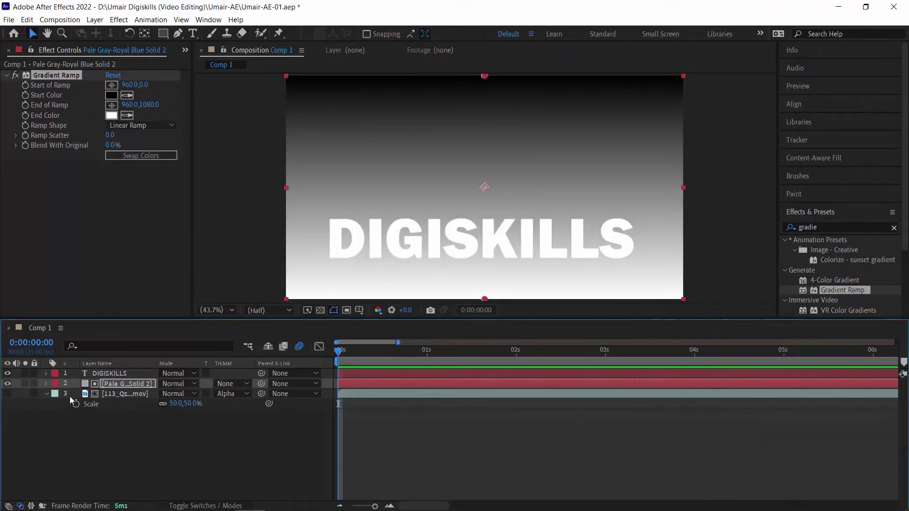
- Set the gradient solid's track matte to Alpha Matte "DIGISKILLS" and move the solid around behind the letters
left_click(237, 381)
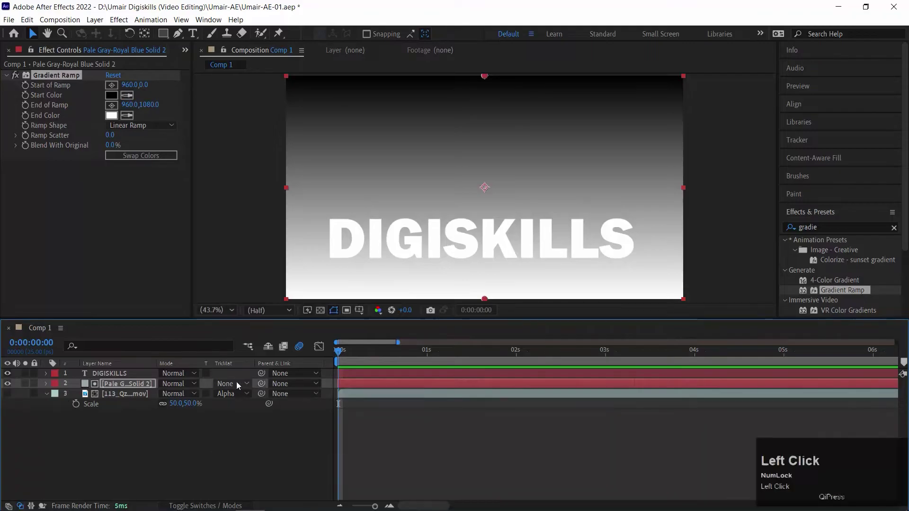
left_click(266, 411)
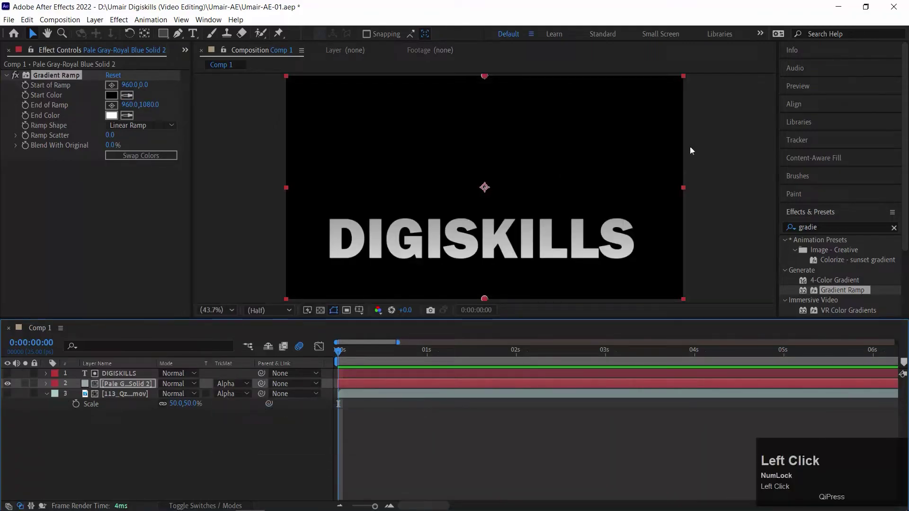
left_click_drag(564, 113, 523, 161)
mouse_move(285, 235)
left_mouse_down()
mouse_move(262, 235)
mouse_move(281, 234)
left_mouse_up()
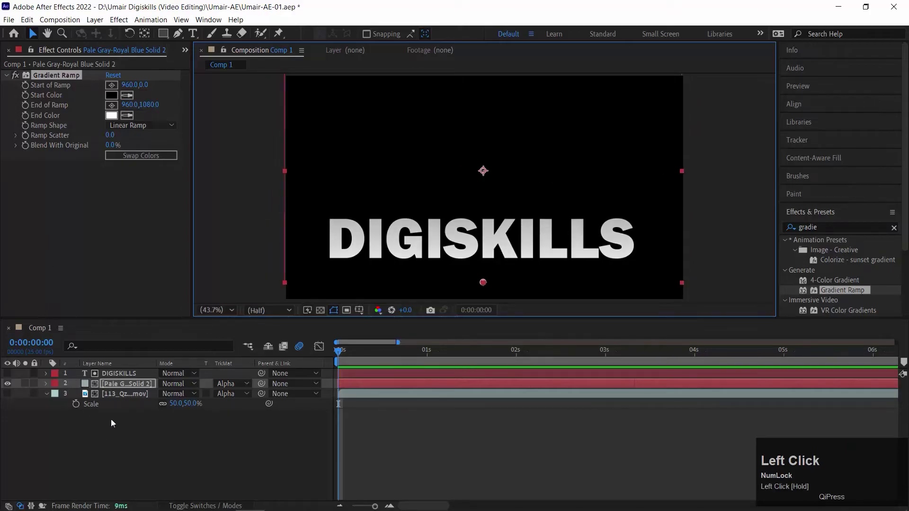
- Delete the gradient solid and show the fire clip again
left_click(126, 376)
key("Delete")
left_click(93, 386)
left_click(8, 384)
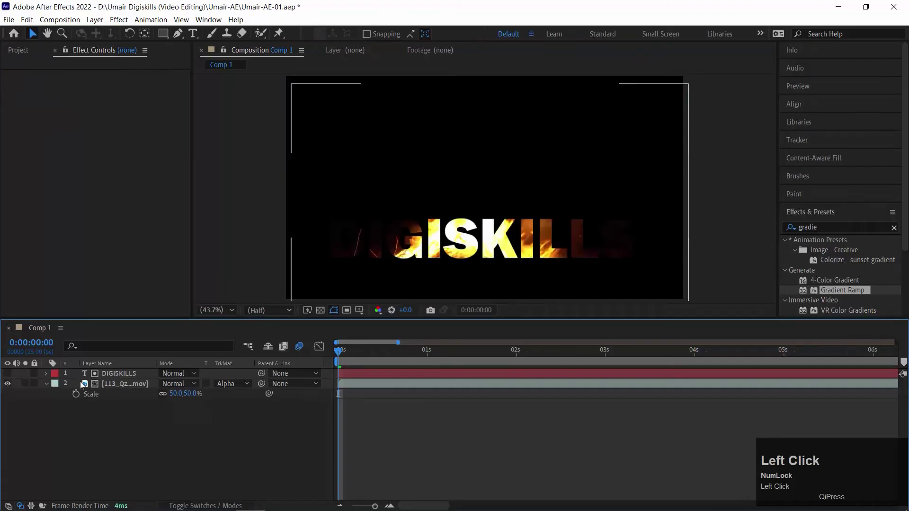
- Add the water-surface clip between the text and the fire clip, and set its track matte to Alpha Matte "DIGISKILLS"
left_click(19, 51)
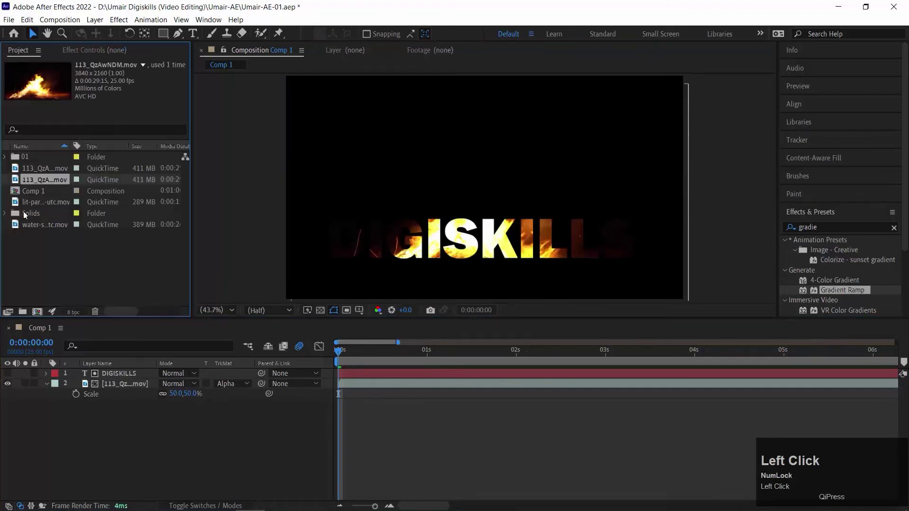
left_click_drag(20, 229, 86, 385)
left_click(245, 387)
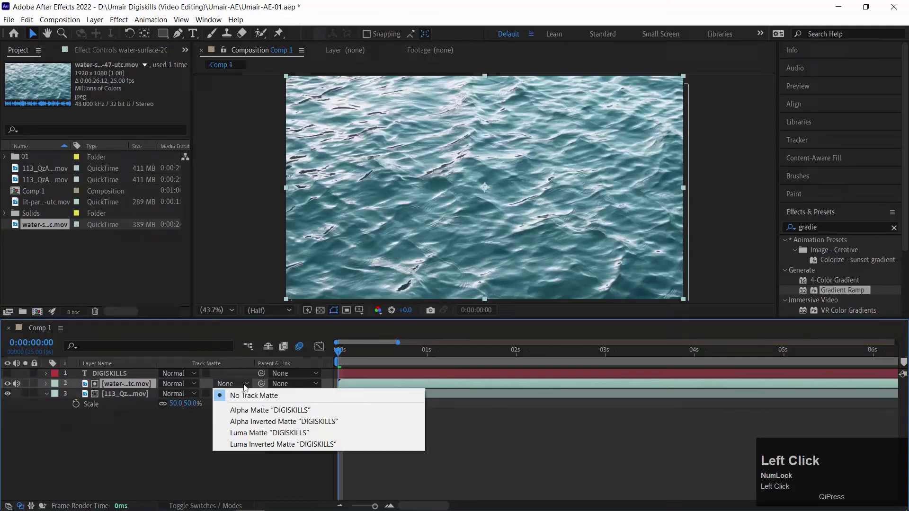
left_click(243, 410)
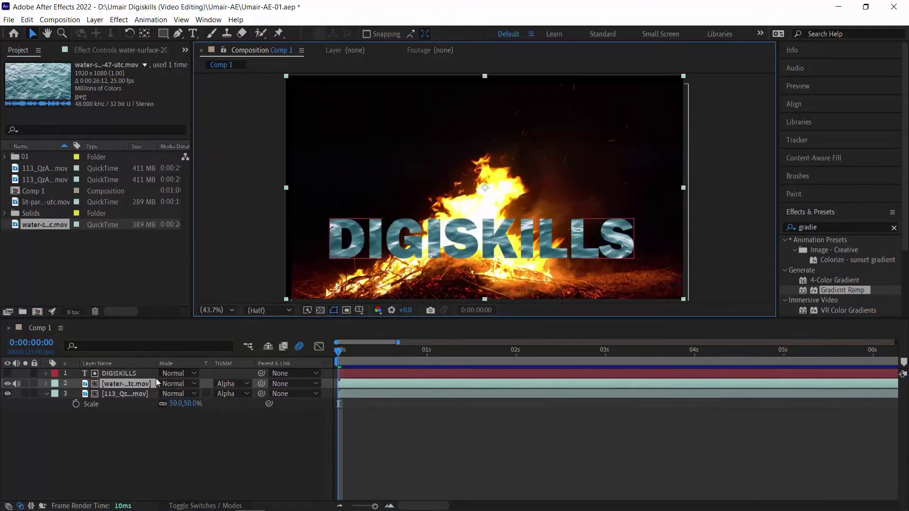
- Examine the water and fire clips individually in the layer viewer and return to Comp 1
double_click(84, 386)
key("space")
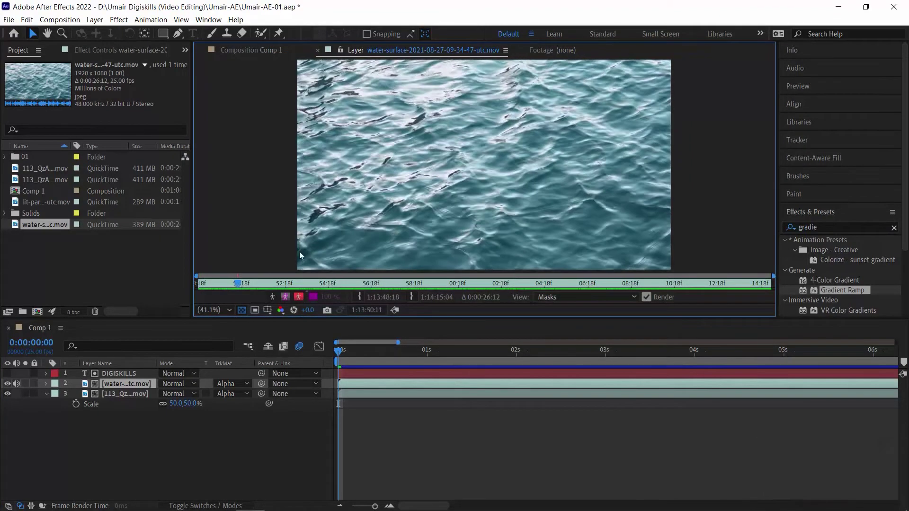
key("space")
double_click(88, 395)
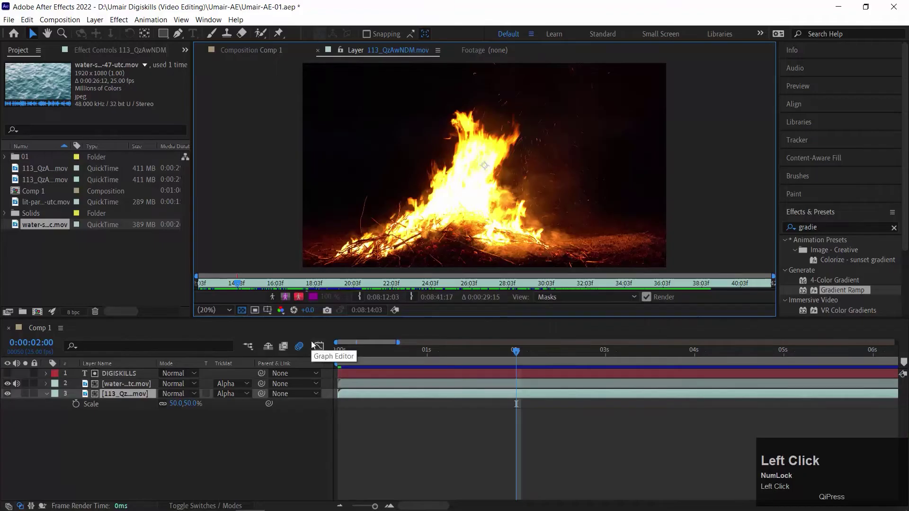
left_click(127, 384)
double_click(86, 385)
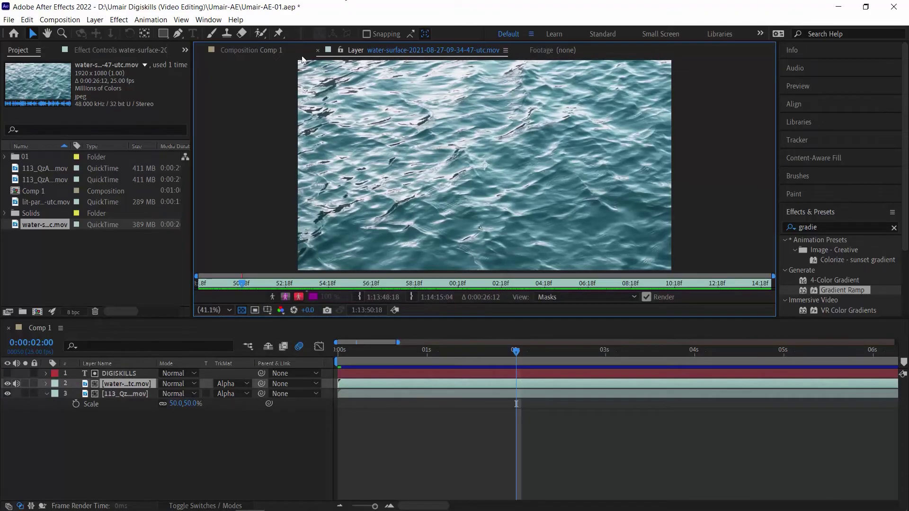
left_click(262, 50)
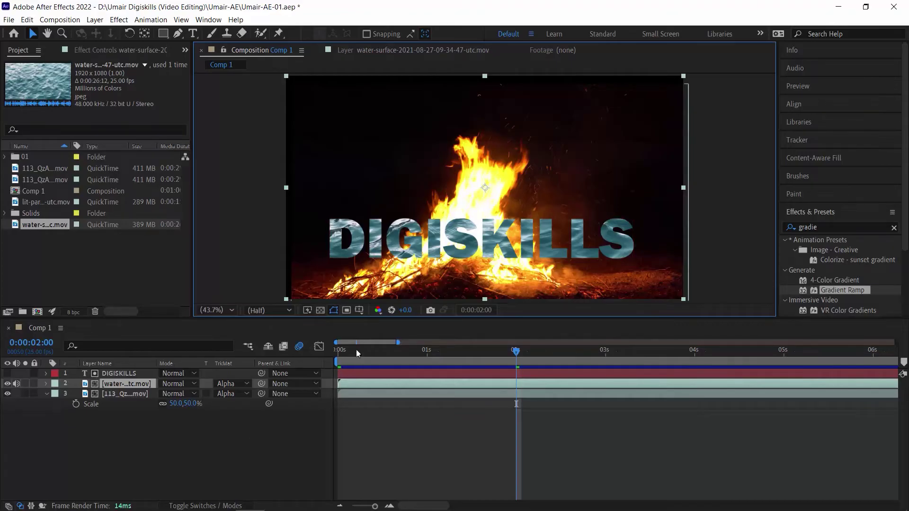
- Play the water-filled text over the fire from the start of the composition
left_click_drag(356, 353, 262, 351)
key("space")
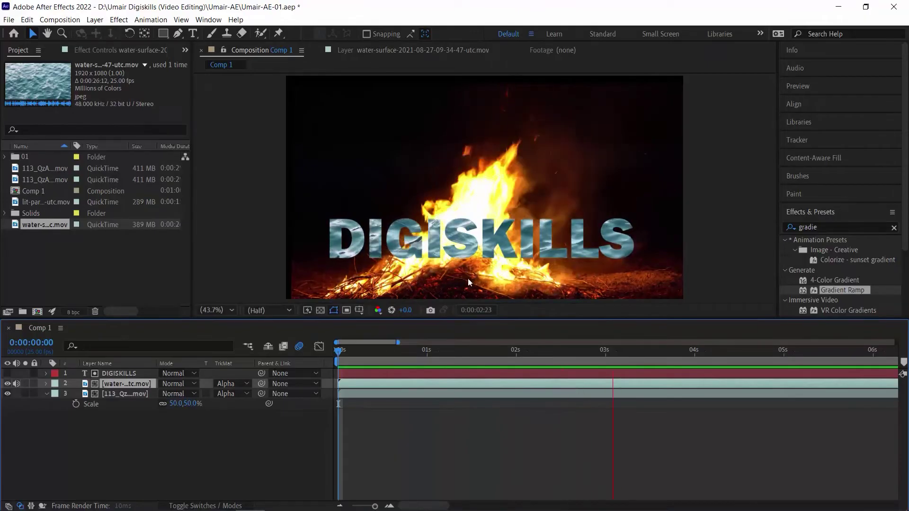
key("space")
- Reveal the water clip's Position, try moving the clip within the letters, and undo the move
left_click(132, 384)
key("p")
left_click_drag(496, 172, 500, 151)
key("ctrl+z")
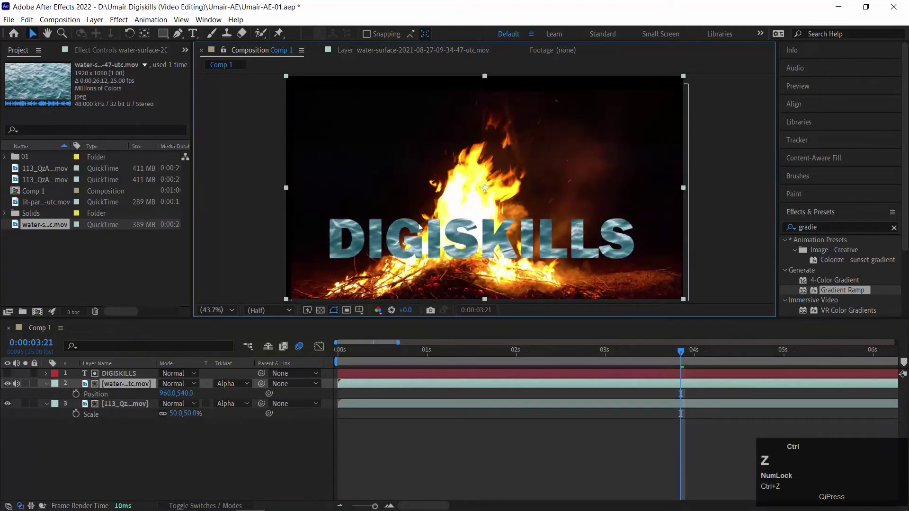
- Raise the DIGISKILLS text layer to position 940.9, 625.4
left_click(111, 374)
key("p")
left_click_drag(187, 387, 232, 351)
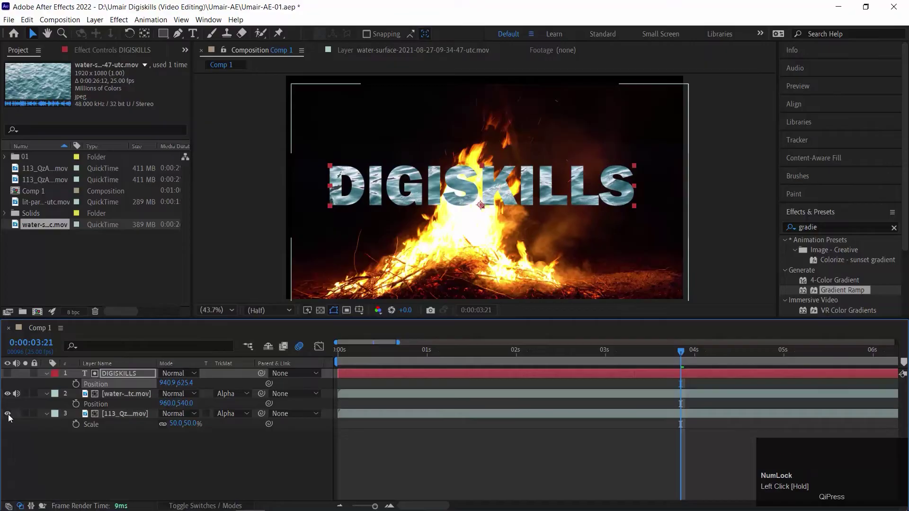
- Hide the fire clip and play the water-filled DIGISKILLS text on its own
left_click(8, 414)
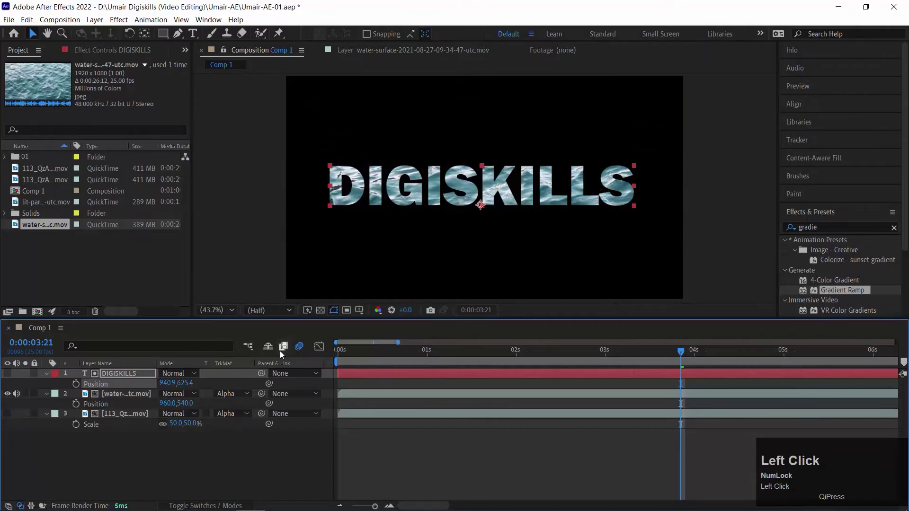
key("space")
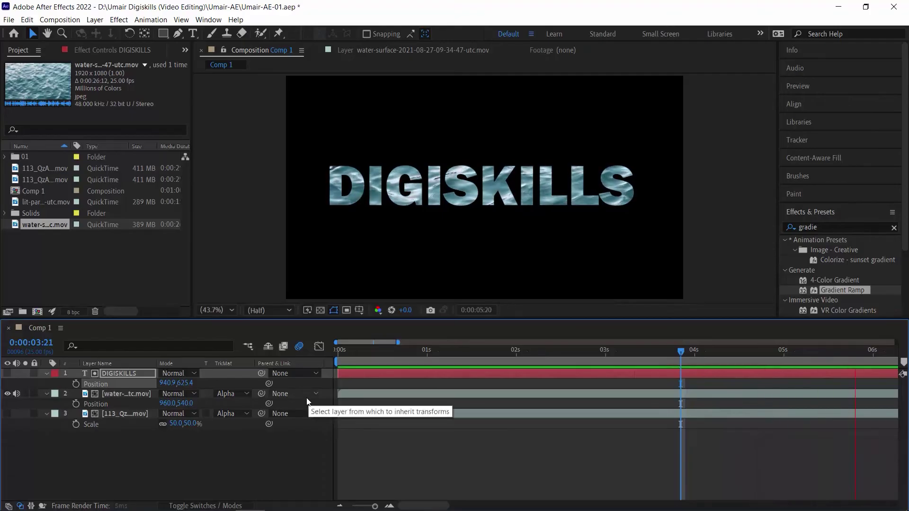
- Show the fire clip again and play the water-filled DIGISKILLS text over it from the start of the composition
key("space")
left_click(7, 414)
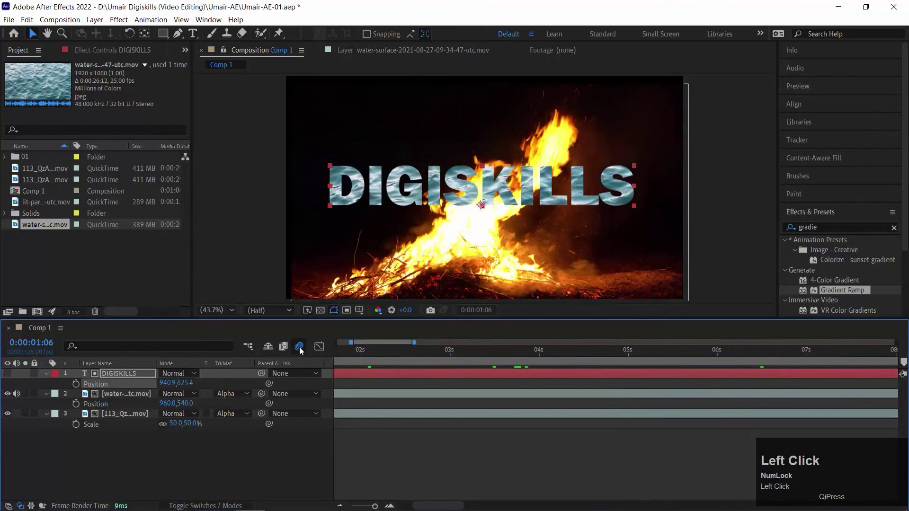
key("Home")
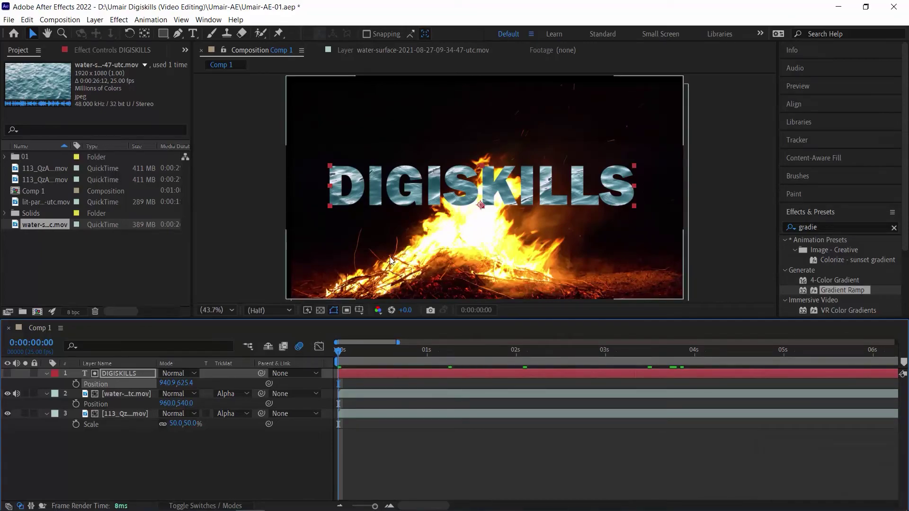
left_click(272, 350)
key("space")
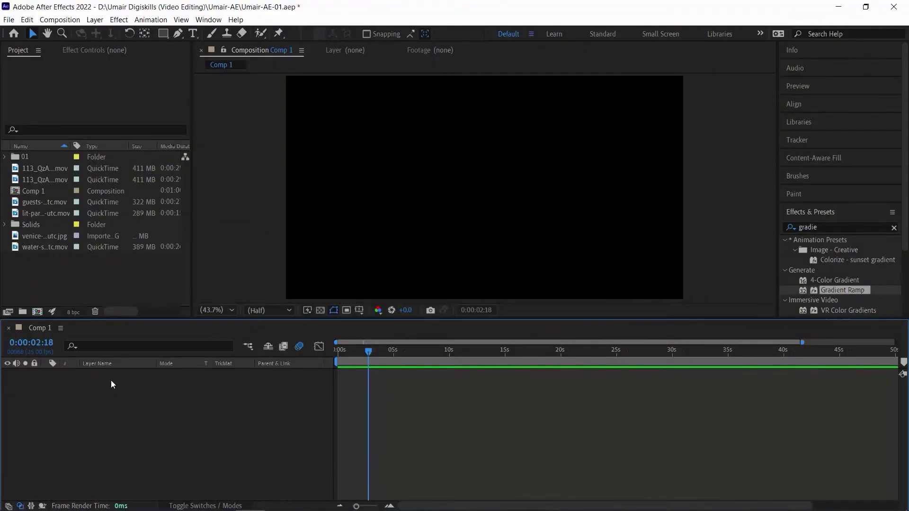
- Add the venice landmark image to the empty Comp 1 and scale it to 28%
left_click(12, 249)
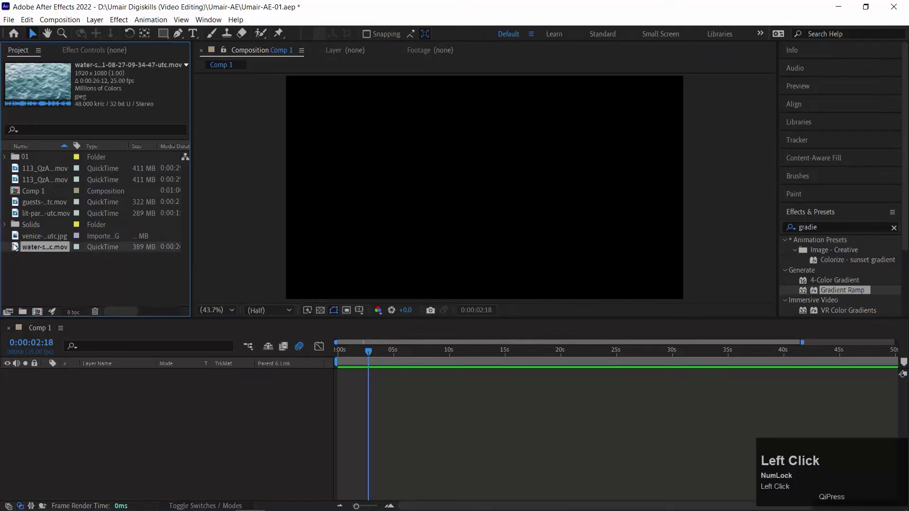
left_click(14, 236)
left_click_drag(14, 236, 65, 440)
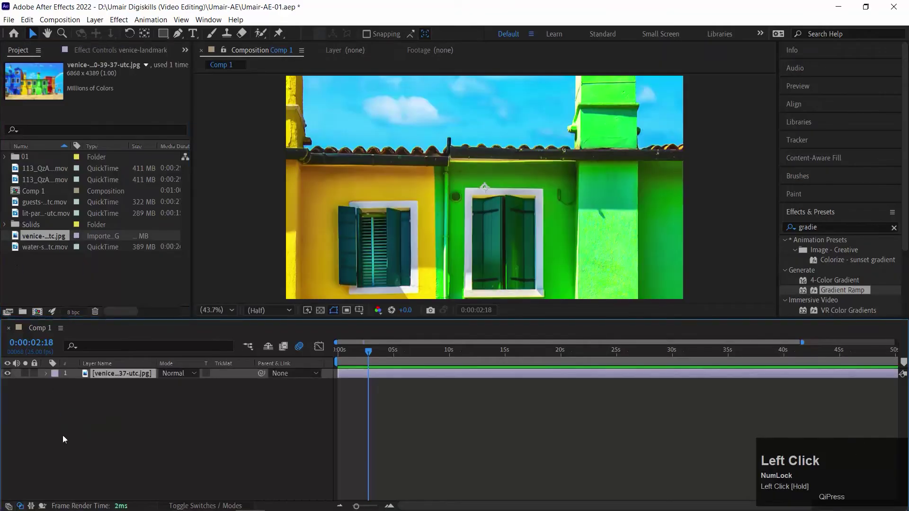
key("s")
left_click_drag(182, 388, 134, 382)
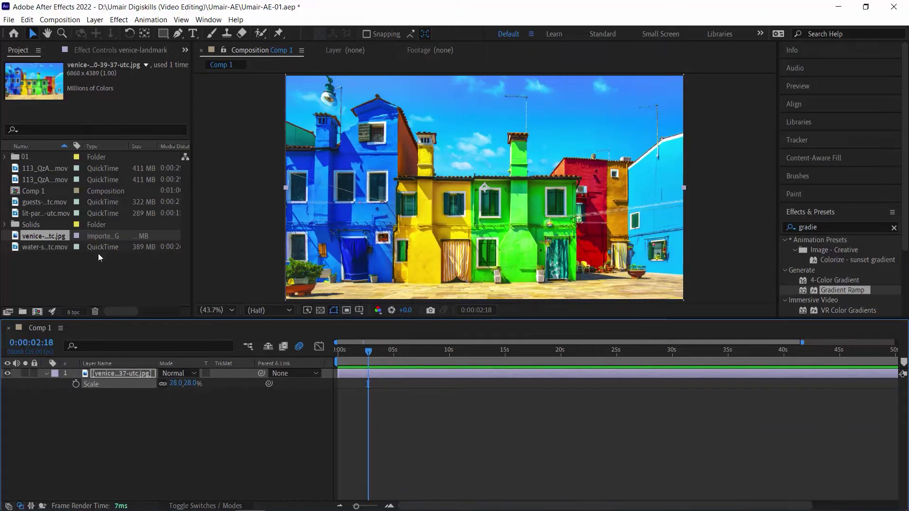
- Create a new solid layer above the venice image with the default solid settings
left_click(92, 274)
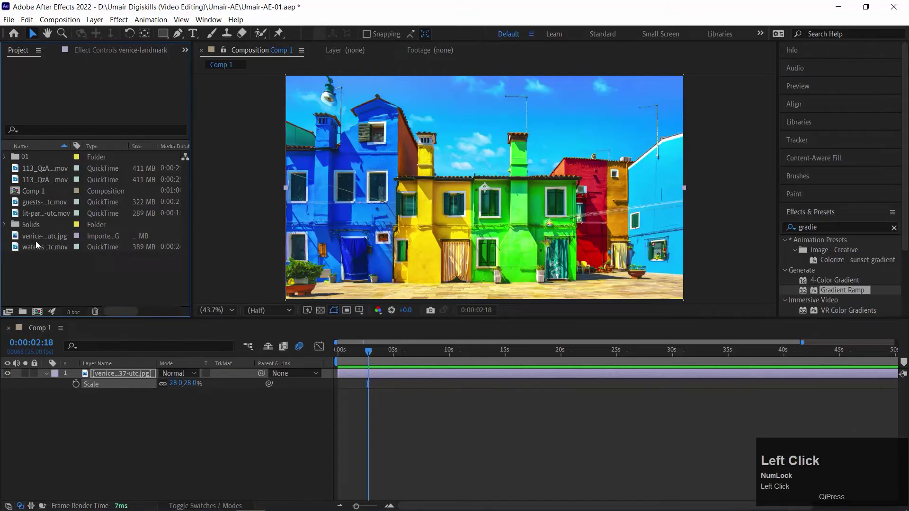
right_click(98, 279)
left_click(118, 454)
right_click(86, 427)
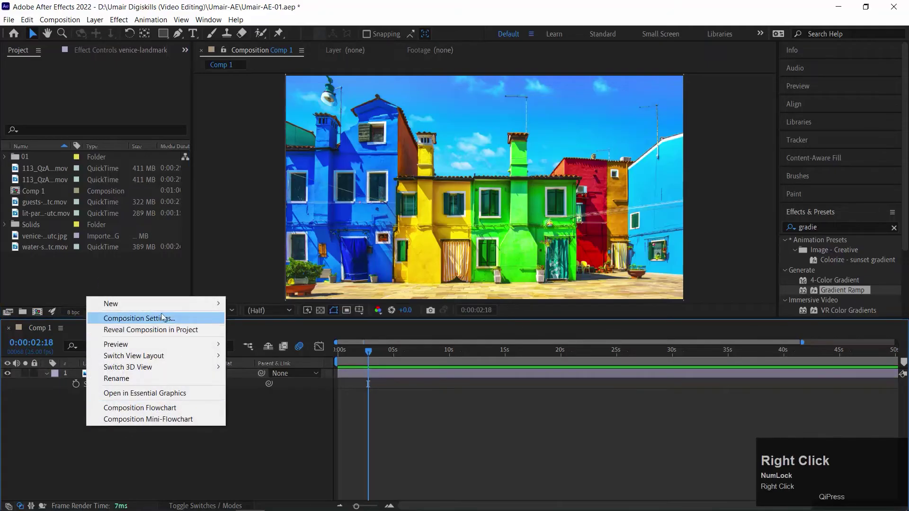
mouse_move(215, 304)
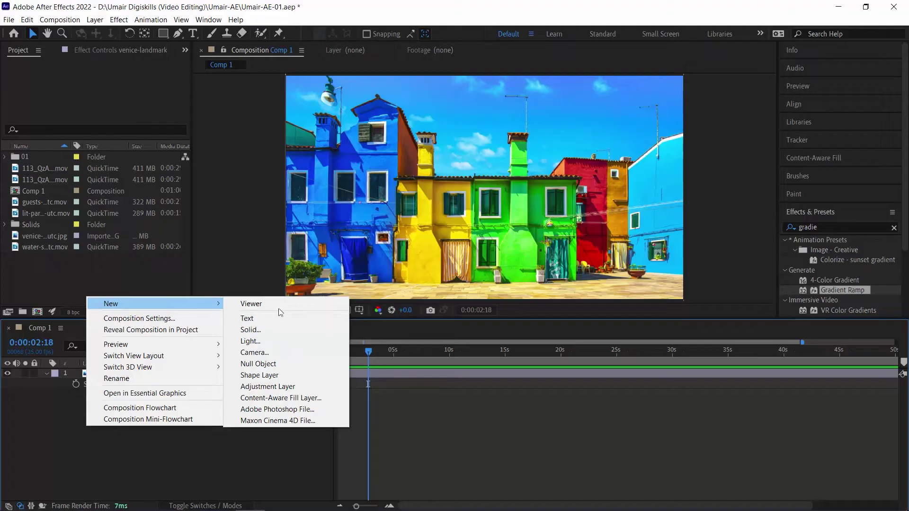
left_click(274, 330)
left_click(498, 366)
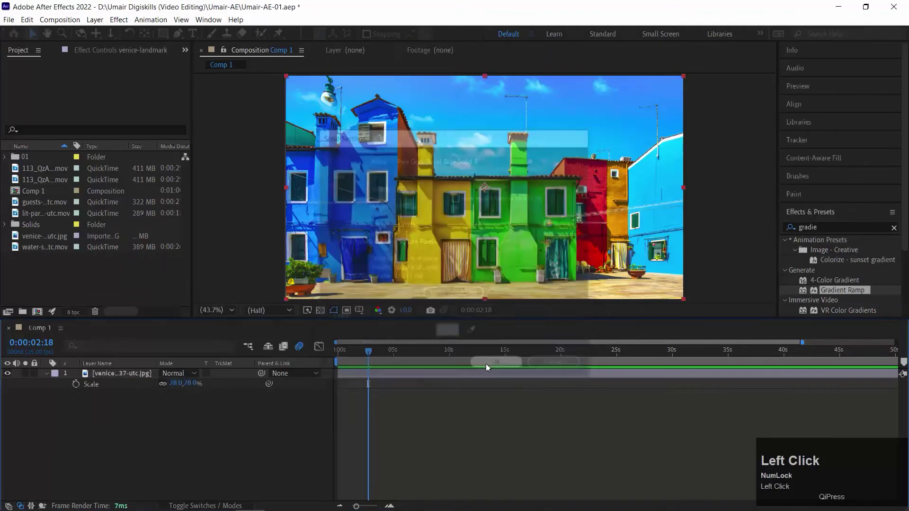
- Apply the Gradient Ramp effect to the new solid
left_click(827, 226)
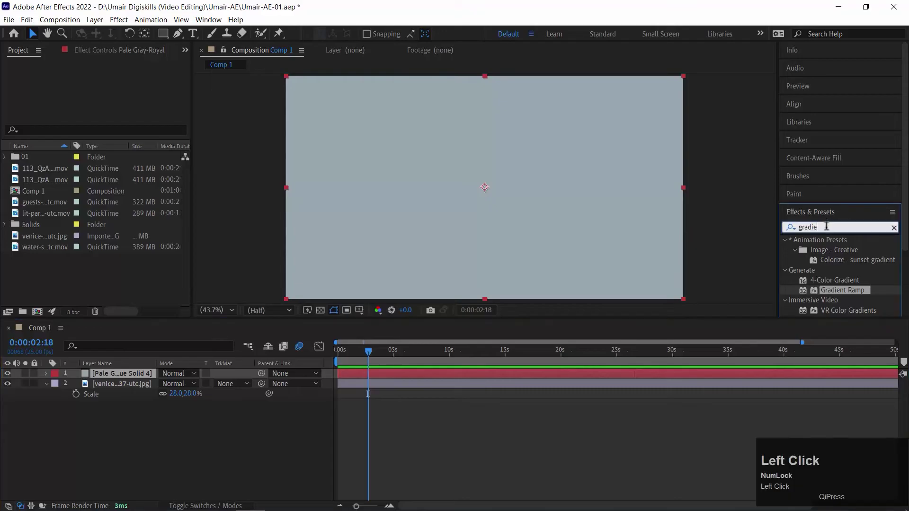
left_click(839, 287)
left_click(835, 281)
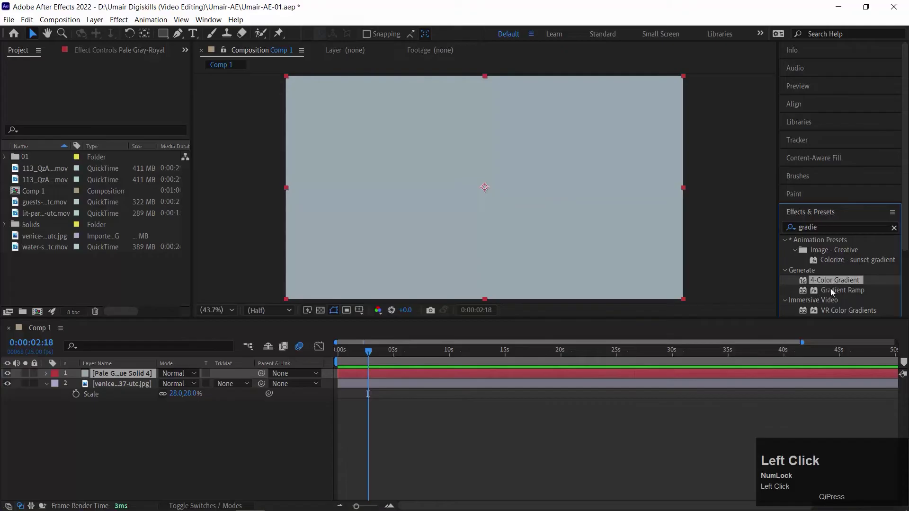
double_click(826, 291)
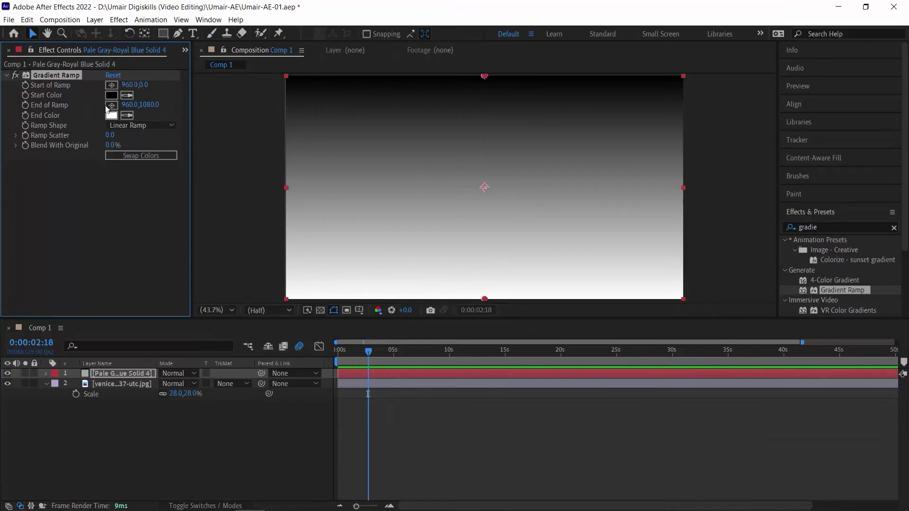
- Make the ramp run horizontally by setting Start of Ramp to 409.3, 1080.0 and End of Ramp to 1194.0, 1080.0
left_click(112, 85)
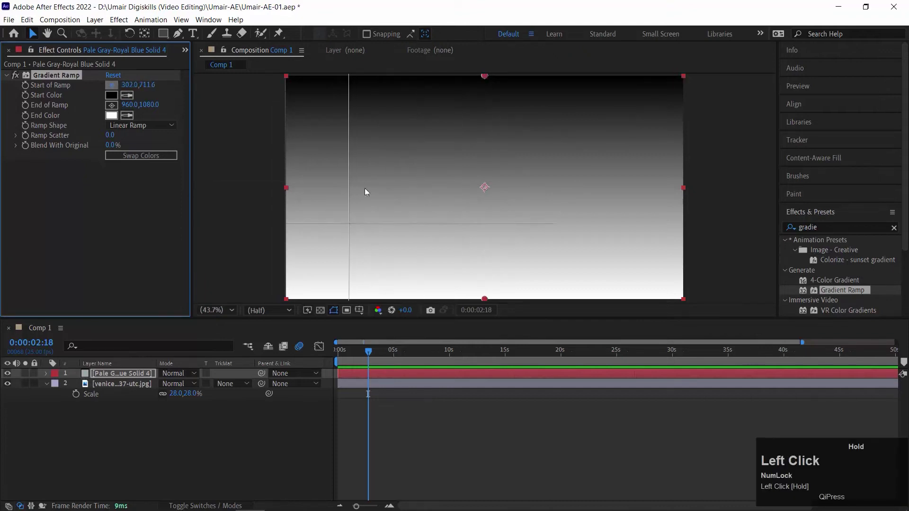
left_click(348, 223)
left_click_drag(352, 226, 349, 298)
left_click_drag(484, 189, 507, 189)
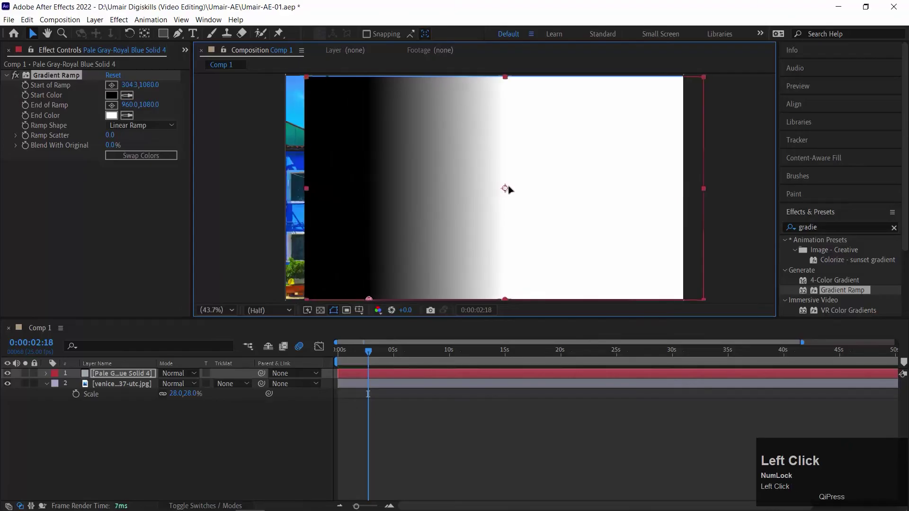
key("ctrl+z")
left_click_drag(132, 88, 248, 79)
key("ctrl+z")
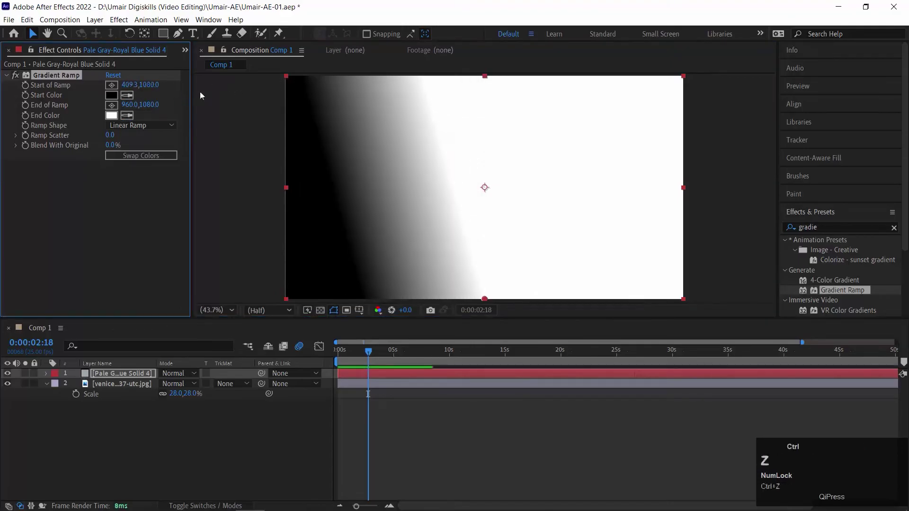
left_click_drag(128, 106, 129, 408)
left_click(129, 405)
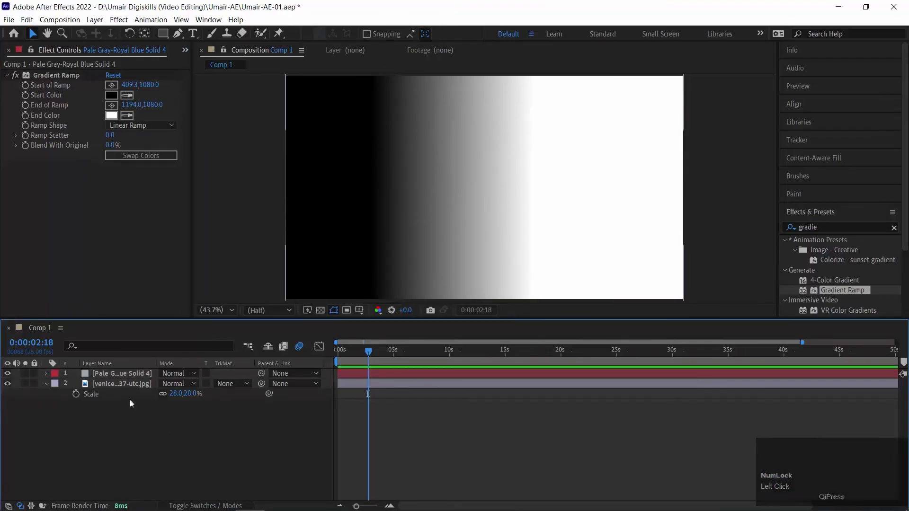
- Hide and show the gradient solid to compare it with the venice image beneath
left_click(13, 377)
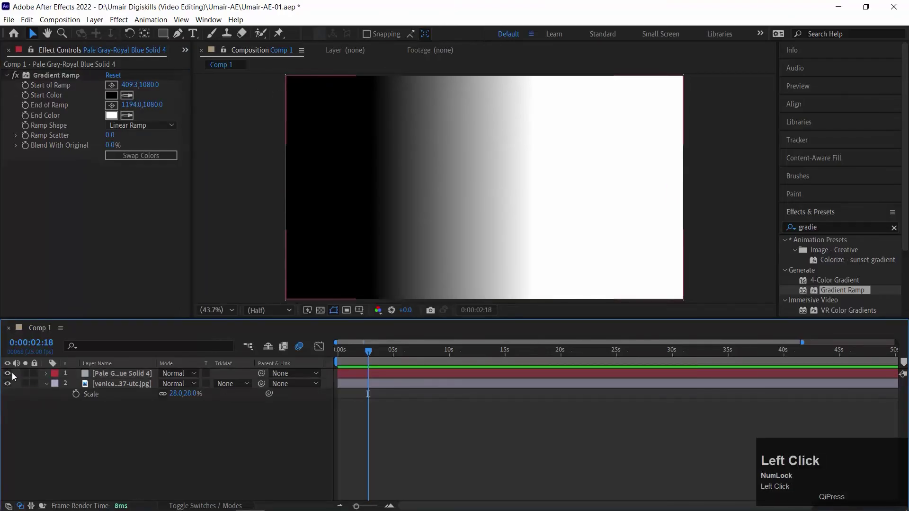
left_click(8, 375)
left_click(8, 375)
left_click(7, 374)
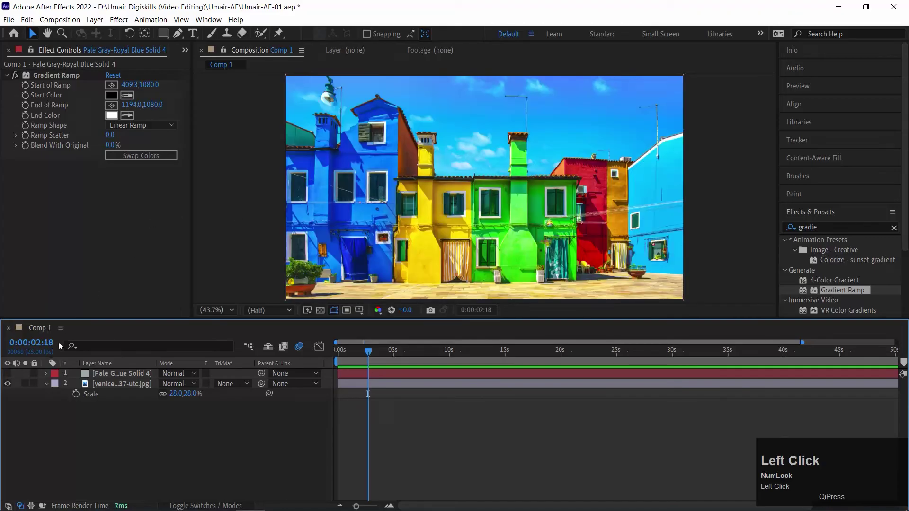
left_click(8, 374)
- Set the venice image's track matte to Luma Matte using the gradient solid above it
left_click(117, 383)
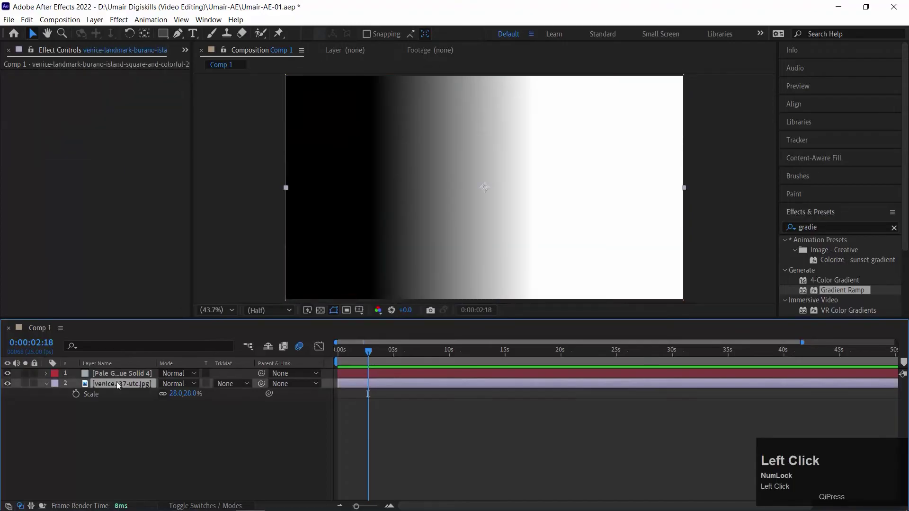
left_click(240, 384)
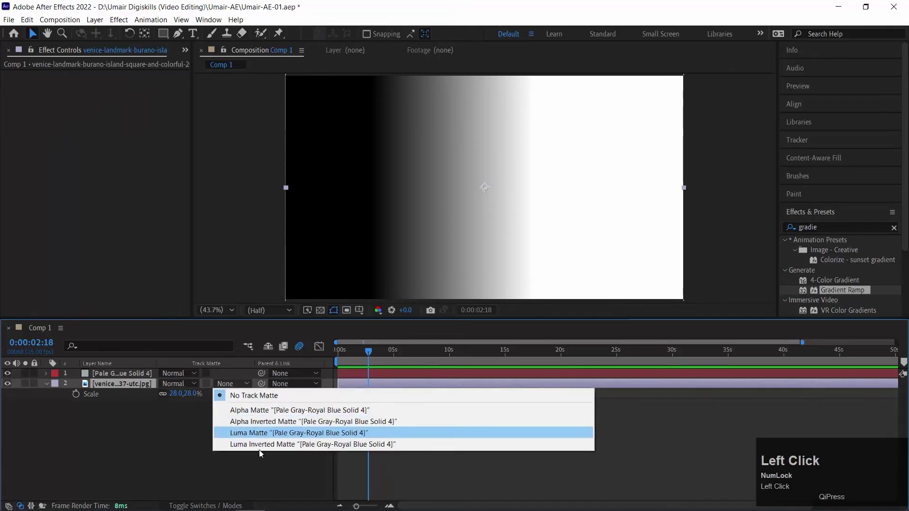
left_click(286, 433)
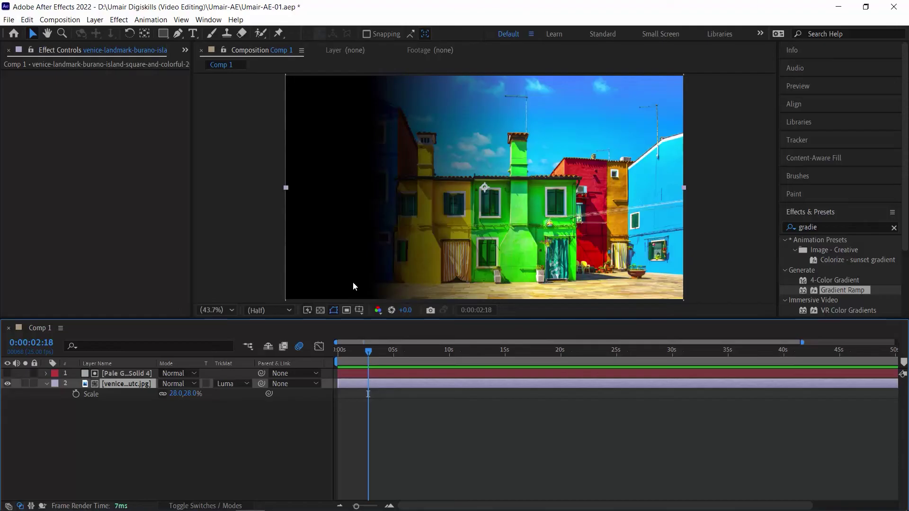
- Change the composition's background color to red in the composition settings
key("ctrl+k")
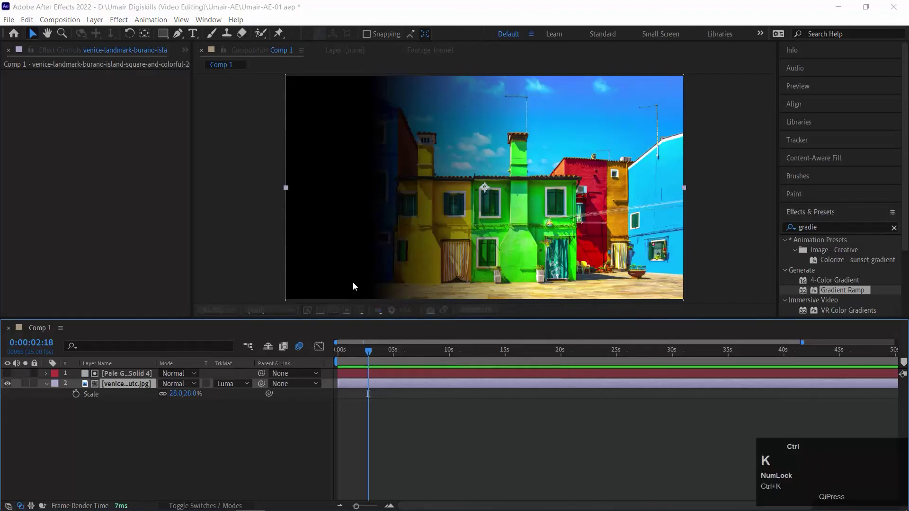
left_click(305, 310)
left_click_drag(382, 229, 451, 189)
left_click(376, 169)
left_click(519, 131)
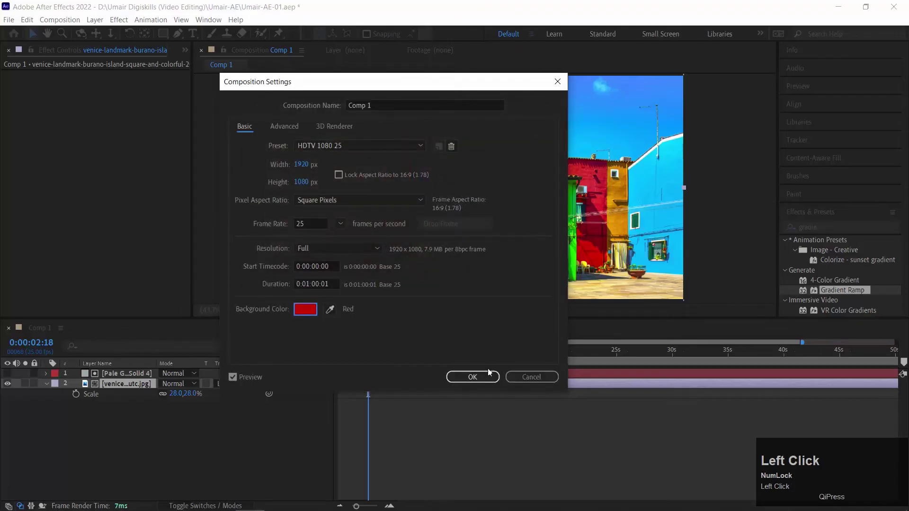
left_click(474, 377)
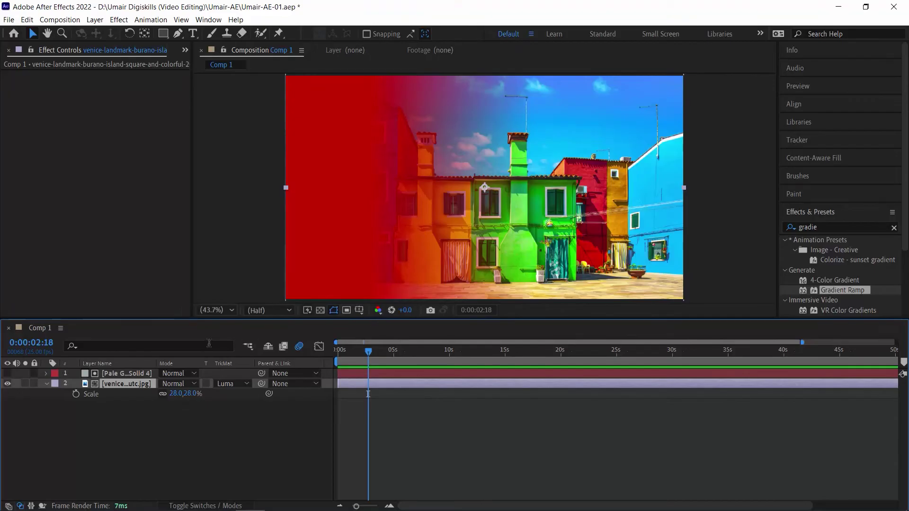
- Reveal the gradient solid's Position, try shifting the solid sideways to move the fade, and undo the moves
left_click(141, 372)
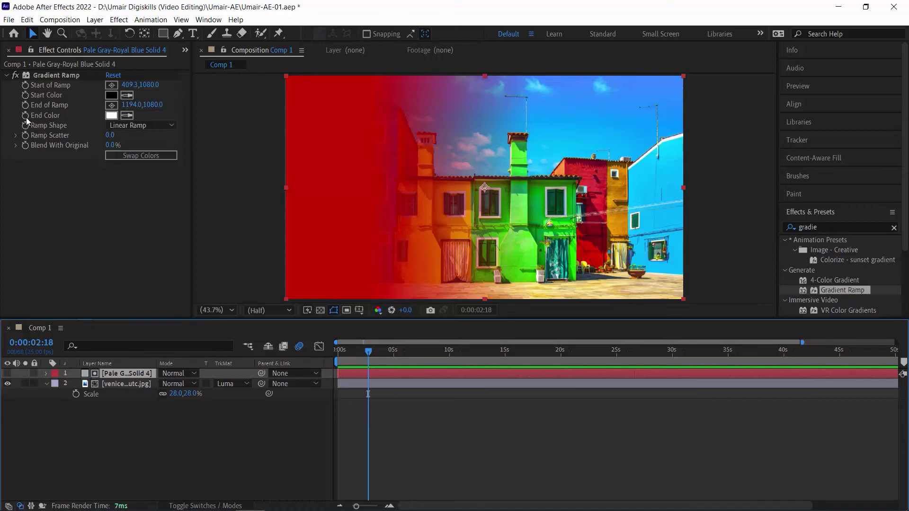
key("p")
left_click_drag(175, 383, 448, 297)
key("ctrl+z")
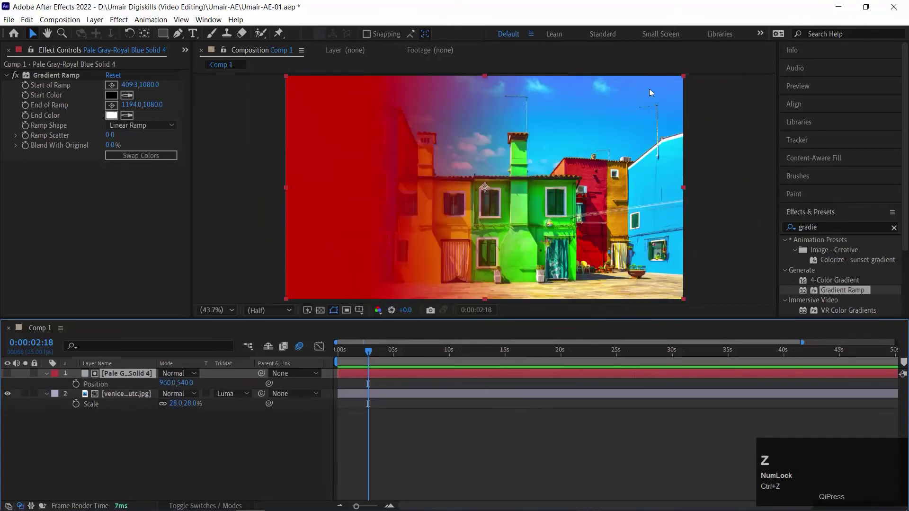
left_click(684, 78)
left_click_drag(464, 178, 582, 167)
key("ctrl+z")
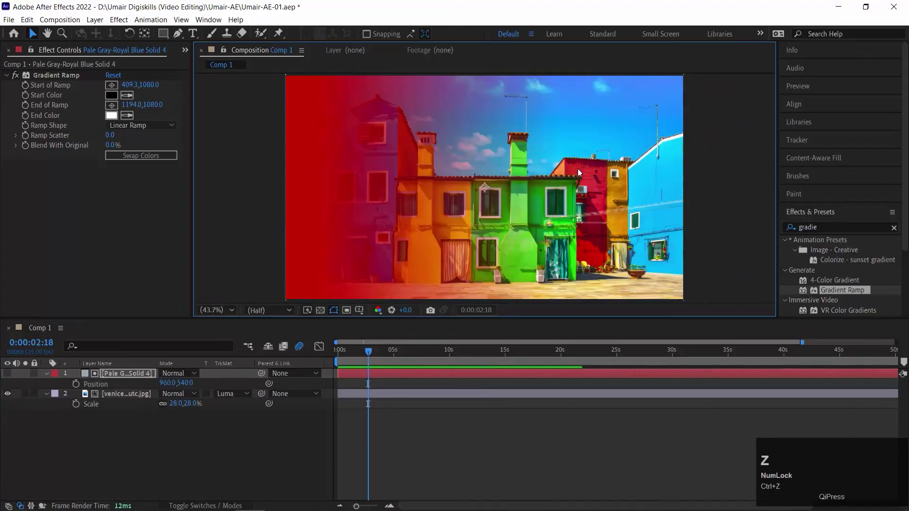
key("ctrl+z")
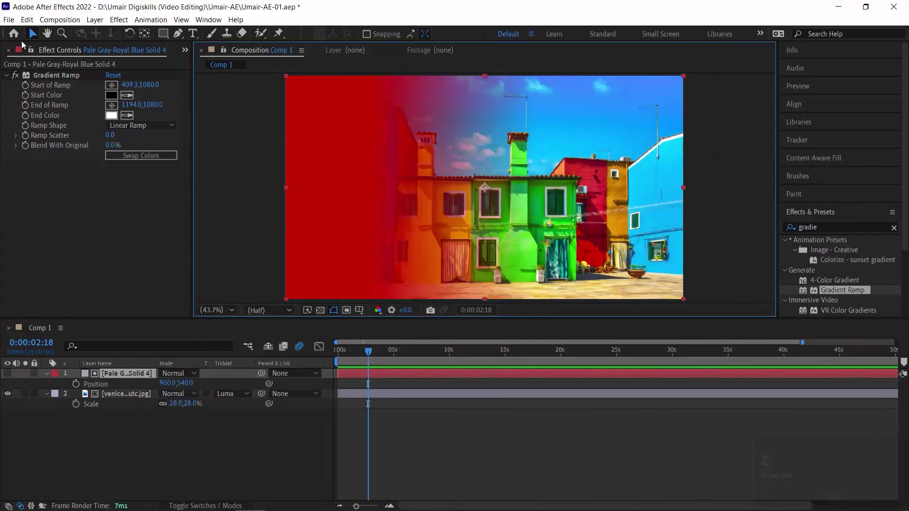
- Place the guests video clip from the project footage beneath the venice image as the lowest layer
left_click(185, 50)
left_click(240, 68)
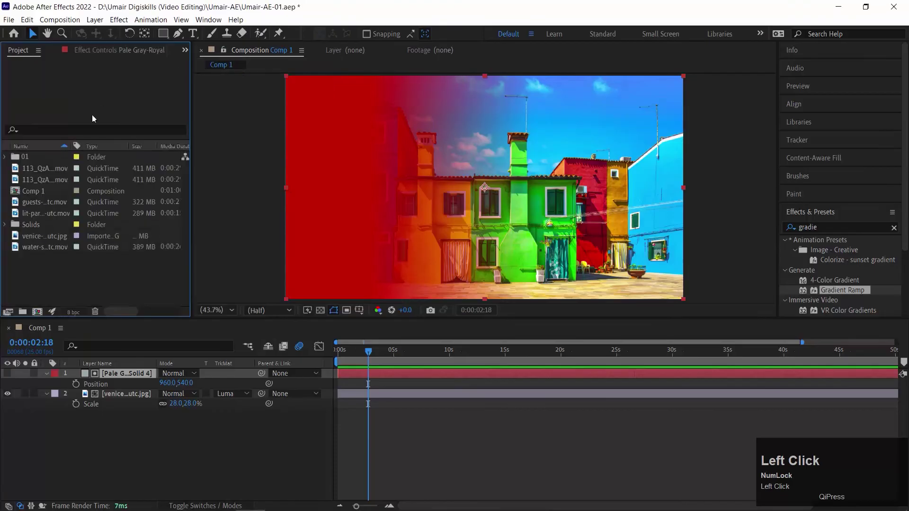
left_click(19, 247)
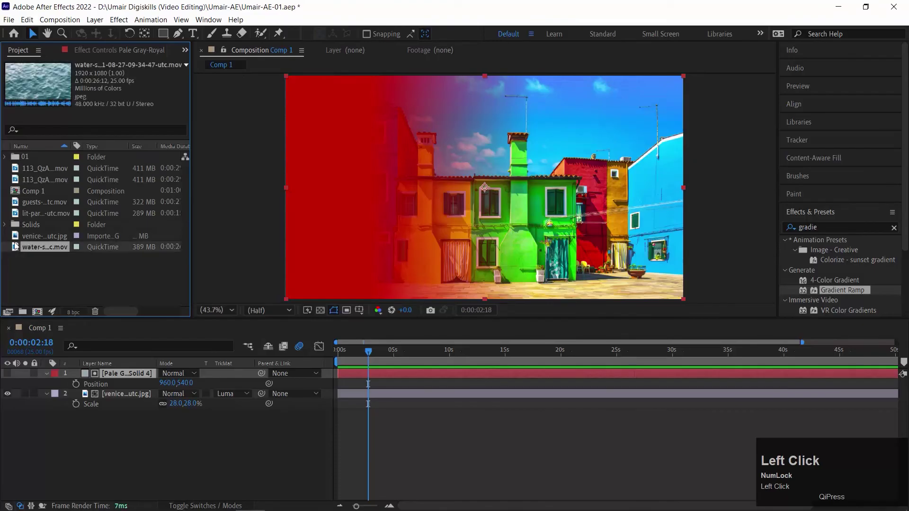
left_click(18, 236)
left_click(16, 213)
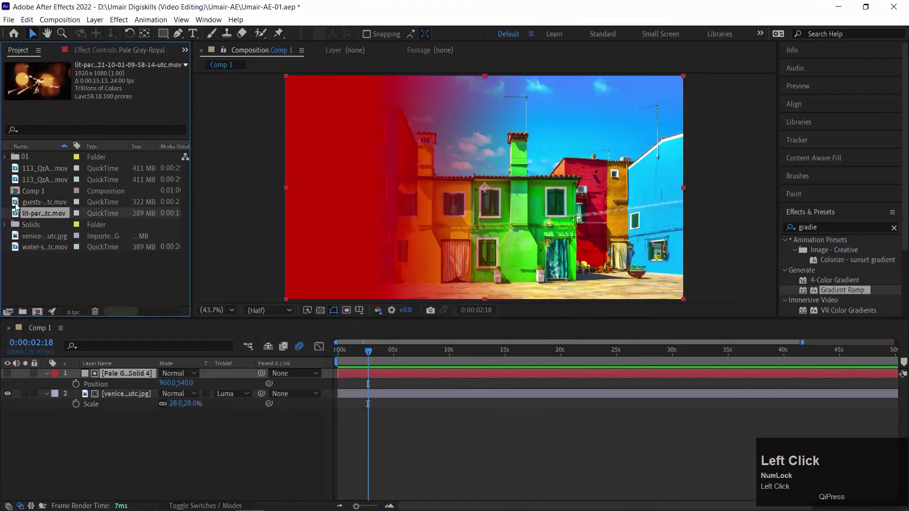
left_click(16, 204)
left_click_drag(16, 203, 37, 439)
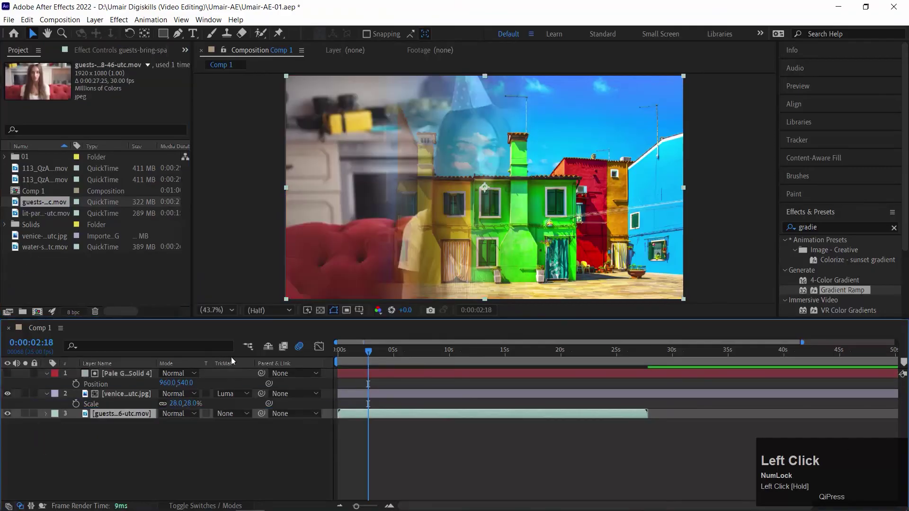
- Try moving the guests clip toward the faded side, undo the move, and play the blend from the start
left_click_drag(424, 217, 339, 167)
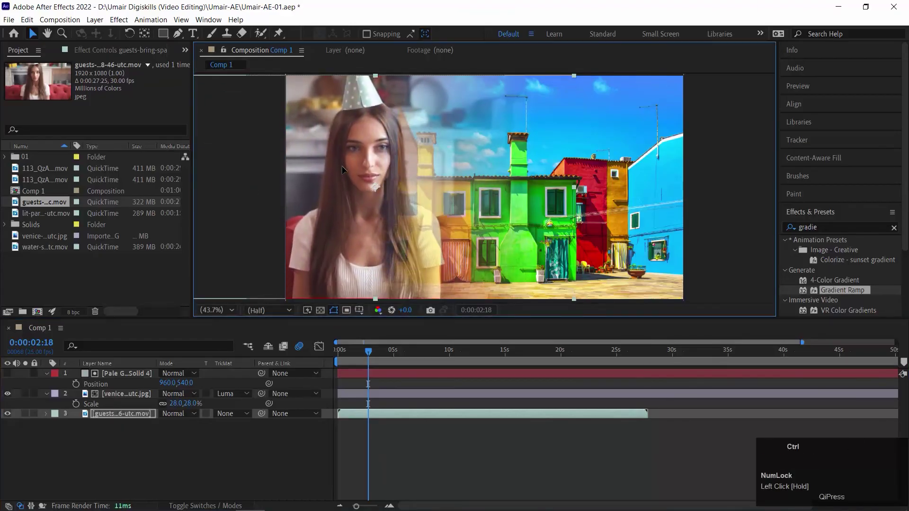
key("ctrl+z")
left_click(254, 350)
key("space")
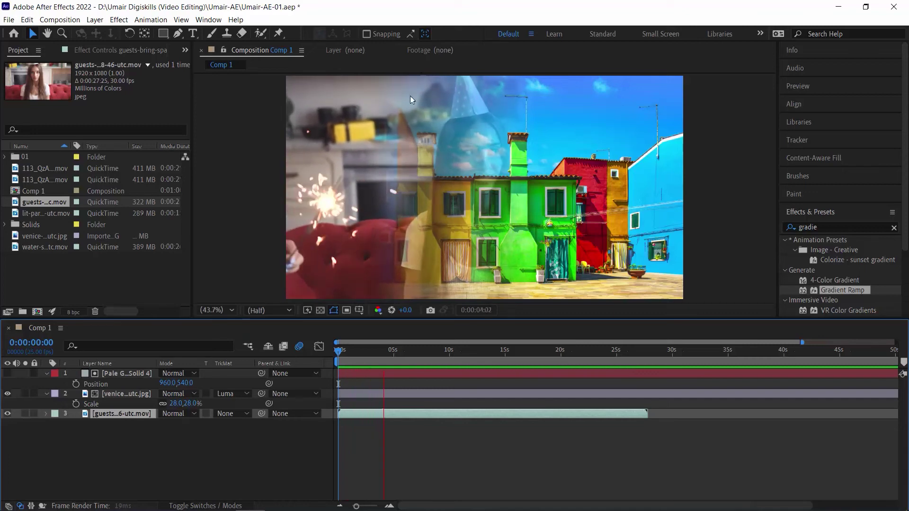
- Switch the venice image's track matte to Luma Inverted Matte and play the blend from the start
key("space")
left_click(235, 394)
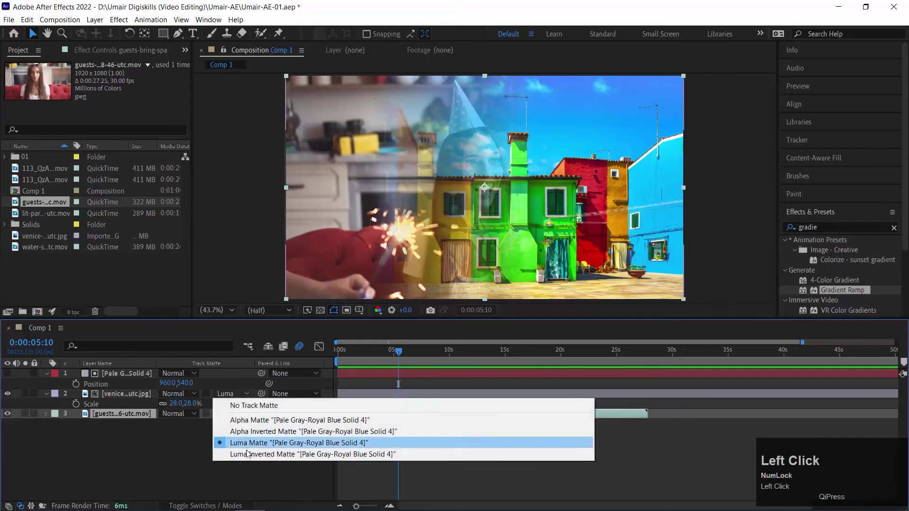
left_click(246, 454)
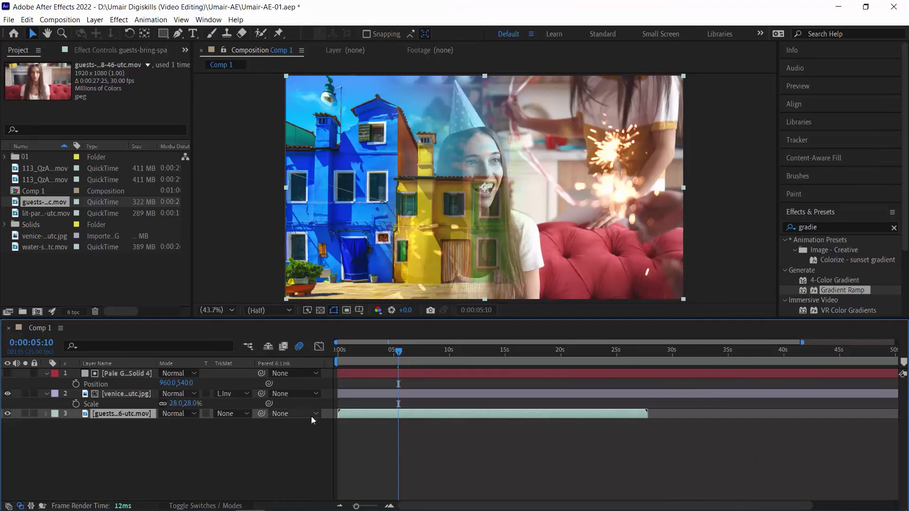
left_click_drag(382, 348, 183, 347)
key("space")
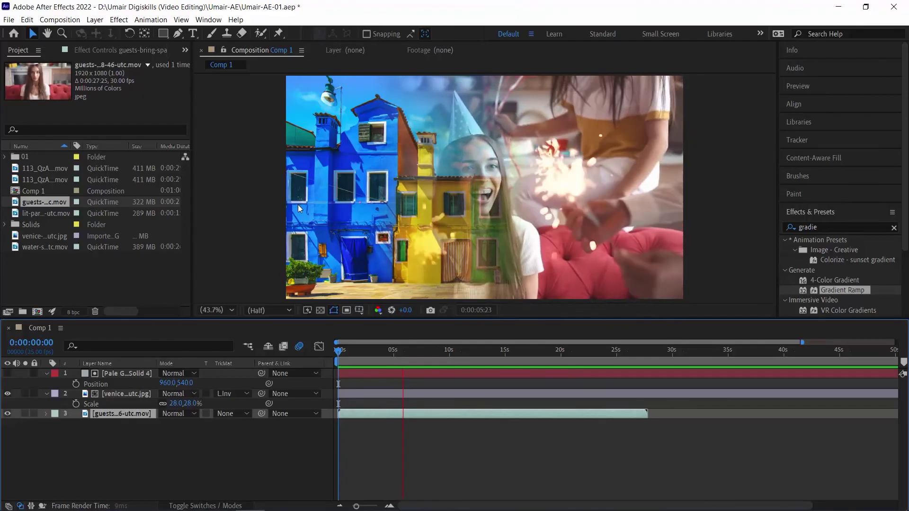
key("space")
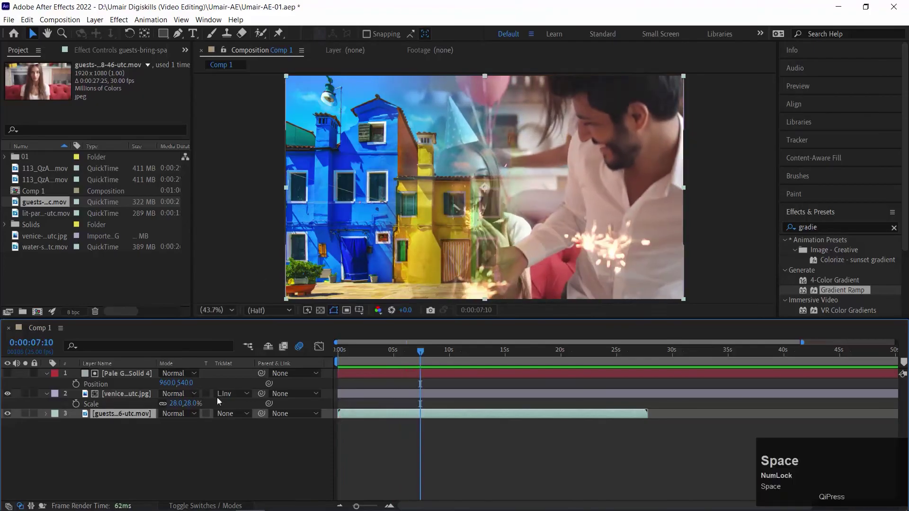
- Set the venice image's track matte back to Luma Matte and return to the start of the composition
left_click(231, 414)
left_click(238, 444)
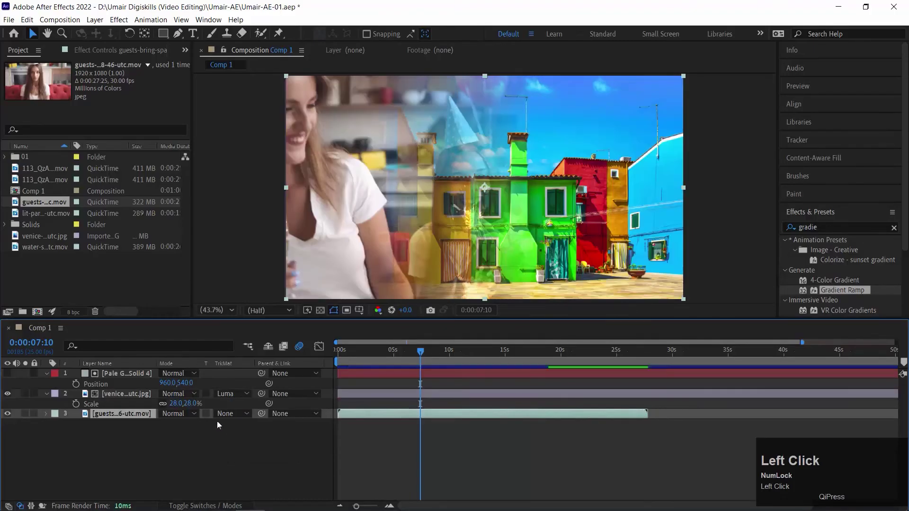
left_click_drag(410, 352, 229, 346)
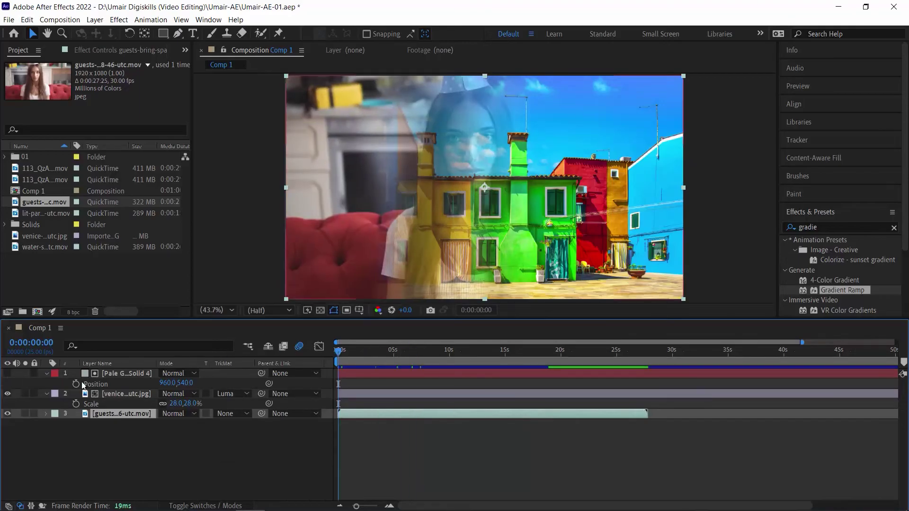
- Open the gradient solid on its own and show its Gradient Ramp effect settings
left_click(105, 374)
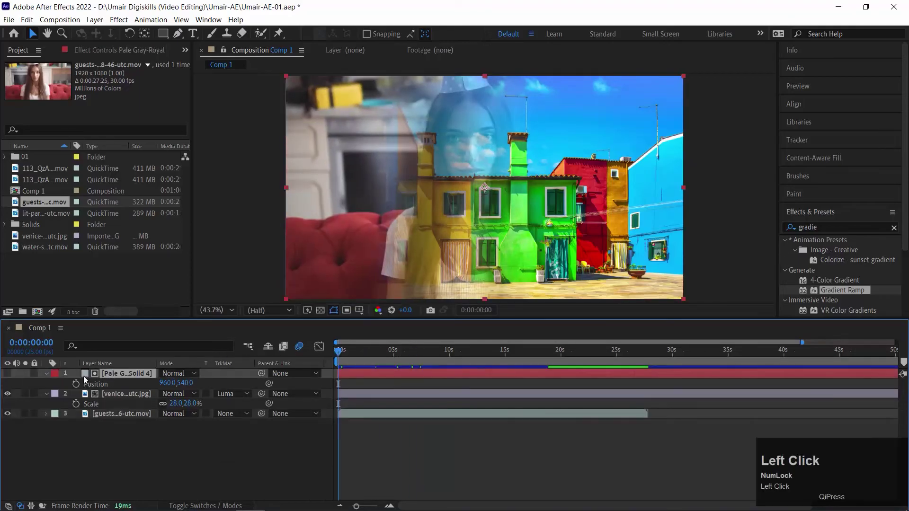
double_click(87, 375)
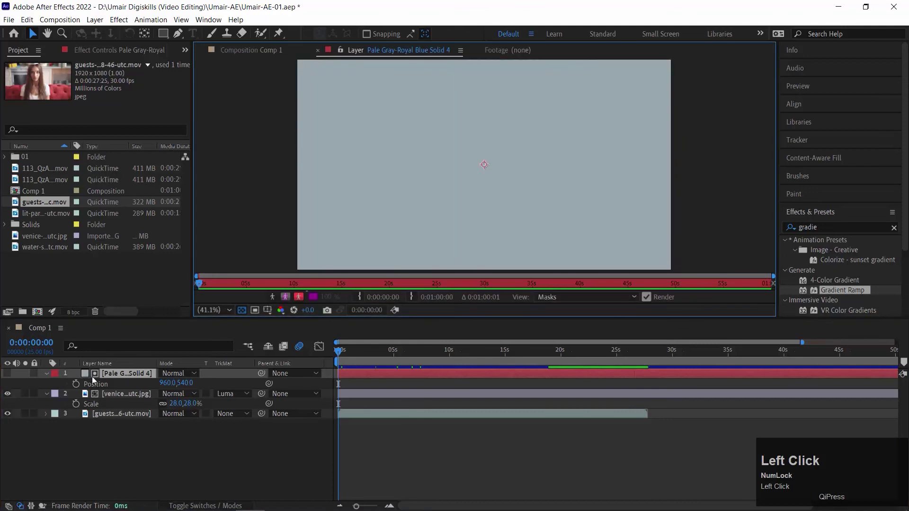
left_click(126, 51)
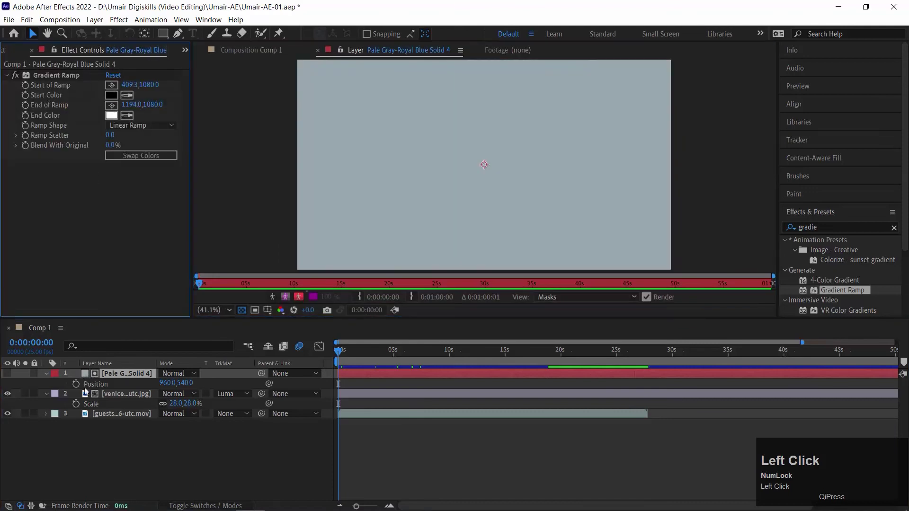
- Show only the gradient solid in the composition by hiding the other two layers and removing the venice image's track matte
mouse_move(8, 394)
left_mouse_down()
mouse_move(8, 413)
mouse_move(8, 378)
left_mouse_up()
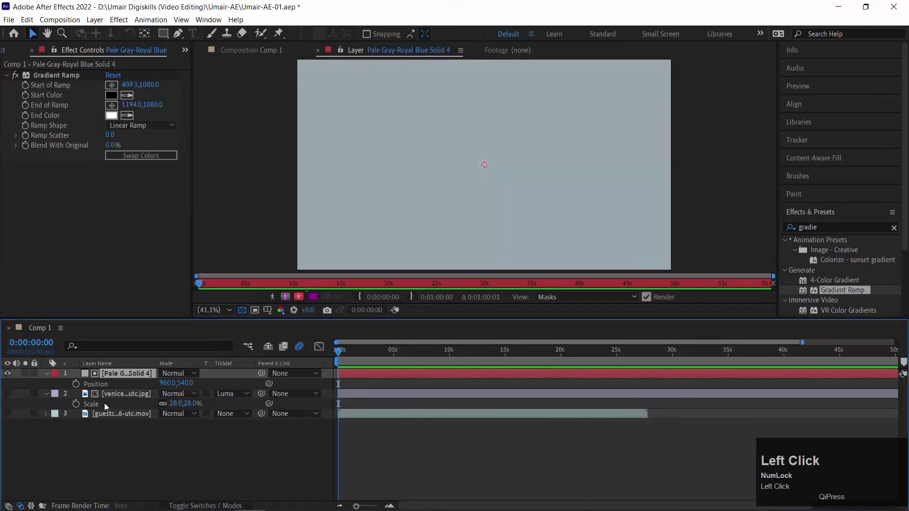
left_click(239, 395)
left_click(235, 407)
left_click(234, 413)
left_click(96, 454)
left_click(245, 50)
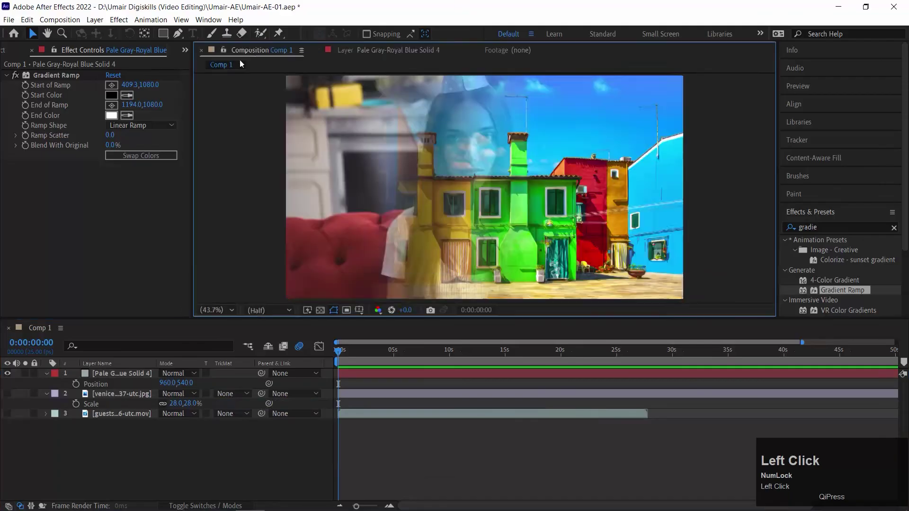
- Change the Gradient Ramp's Start Color to pure red (FF0000)
left_click(114, 97)
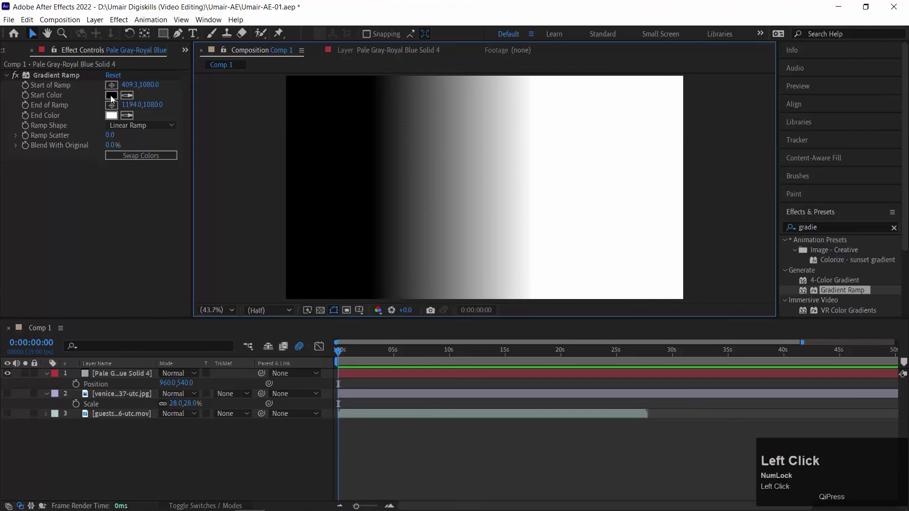
left_click_drag(370, 199, 478, 110)
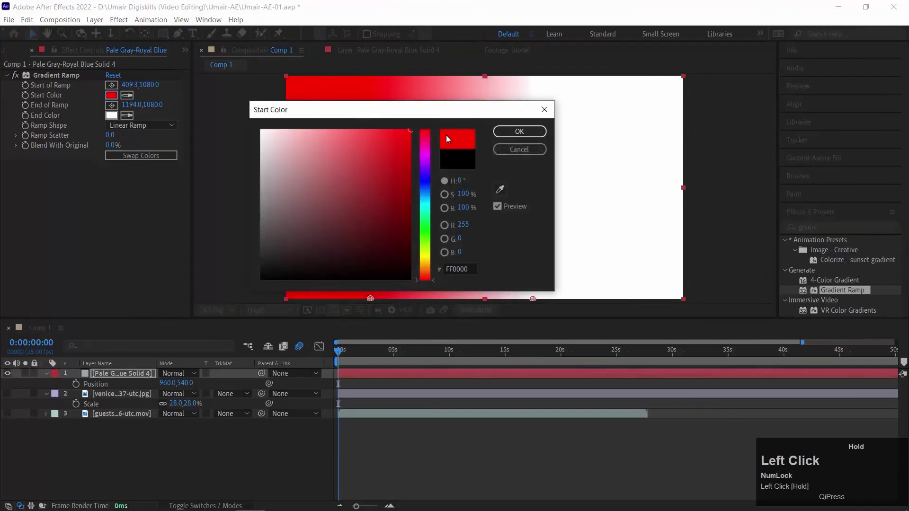
left_click_drag(385, 119, 716, 77)
left_click(799, 114)
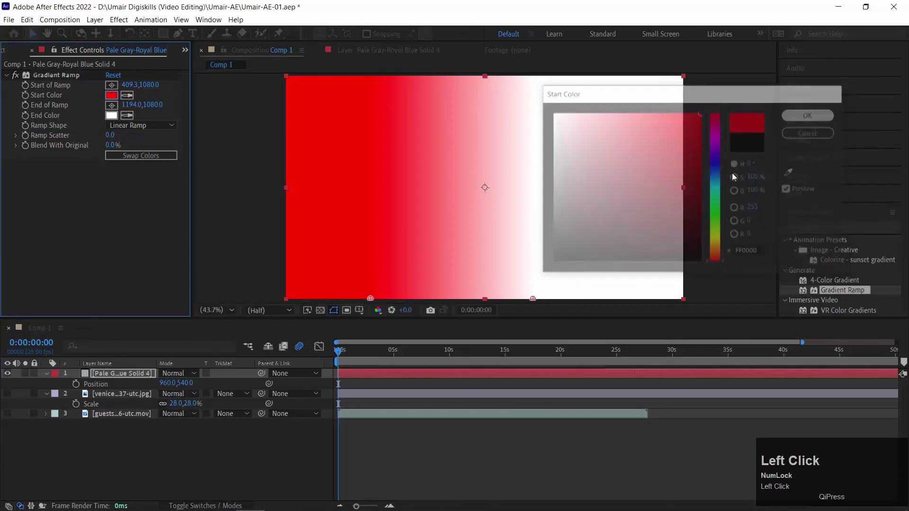
- Make the venice image visible and apply a Luma Matte to it from the red-to-white gradient solid
left_click(7, 394)
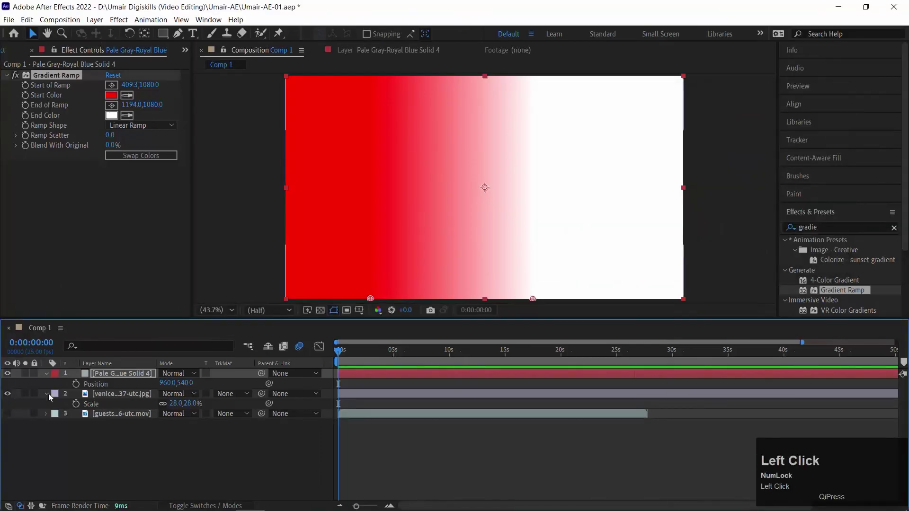
left_click(237, 395)
left_click(256, 443)
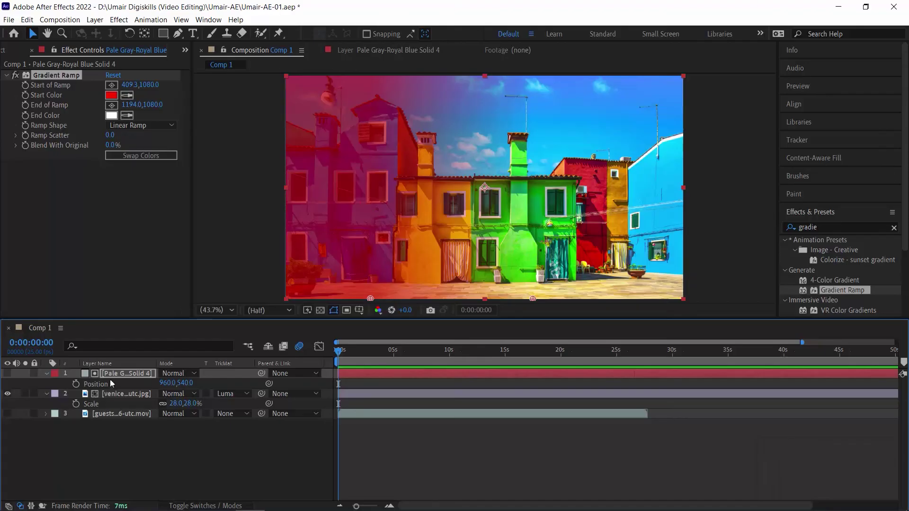
- Change the composition's background color to black (000000) in the composition settings
key("ctrl+k")
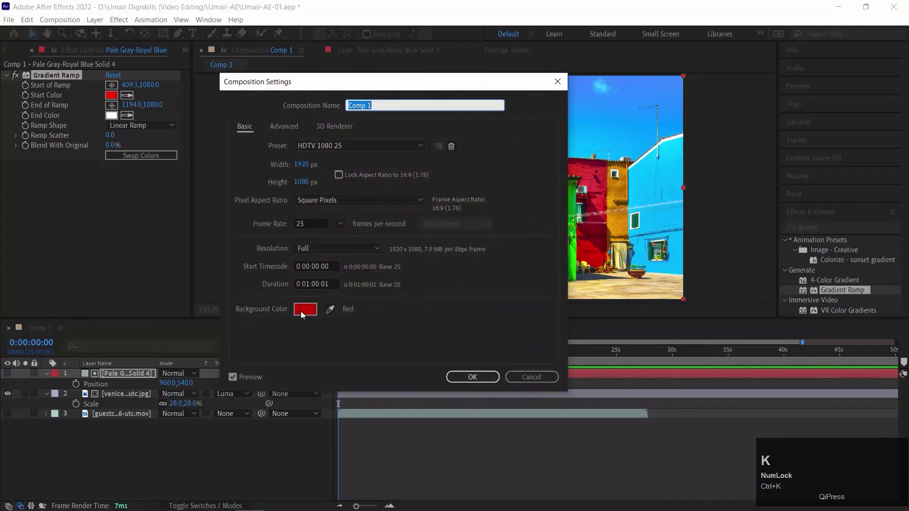
left_click(305, 309)
left_click_drag(648, 186, 701, 262)
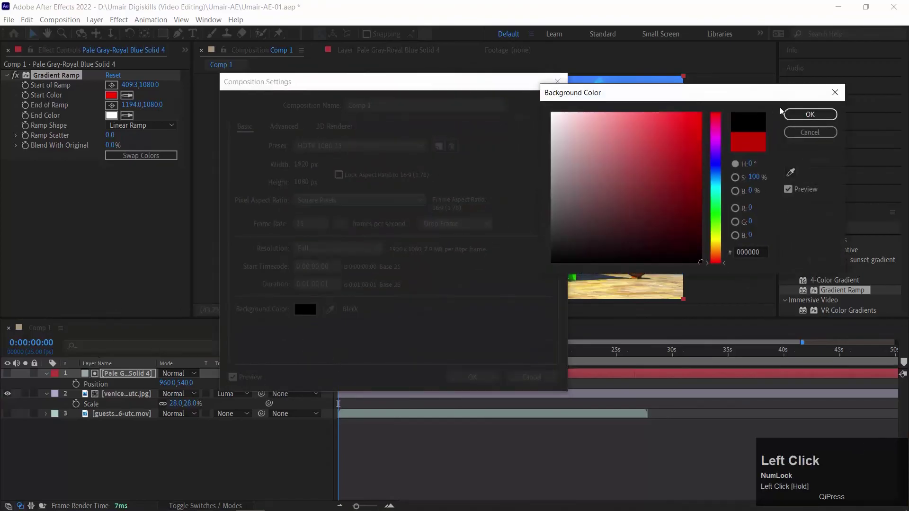
left_click(800, 114)
left_click(472, 377)
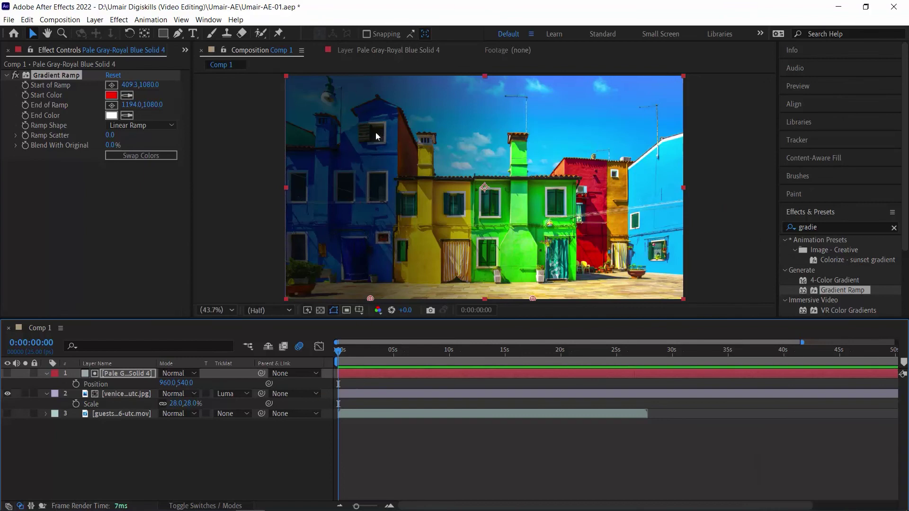
- Reopen the Gradient Ramp's Start Color, try picking shades, and keep pure red (FF0000)
left_click(112, 95)
left_click_drag(573, 150, 799, 95)
left_click_drag(688, 133, 756, 49)
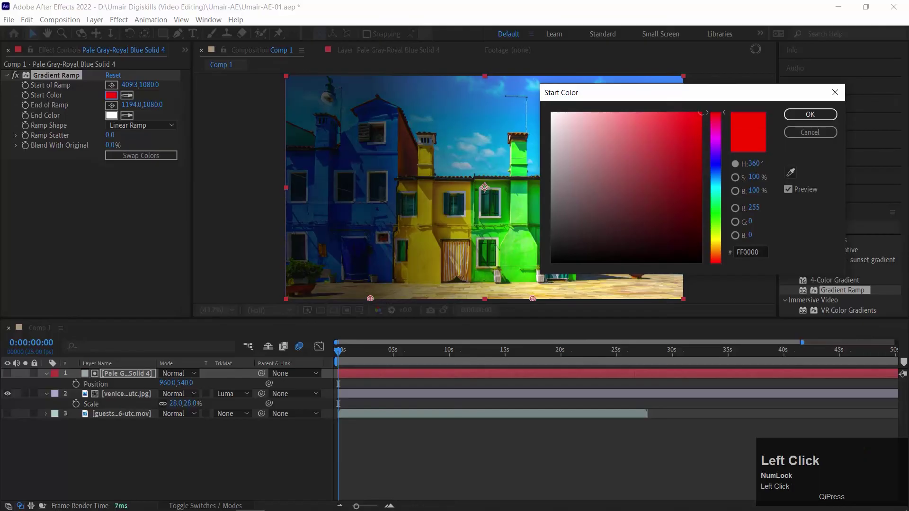
left_click(805, 114)
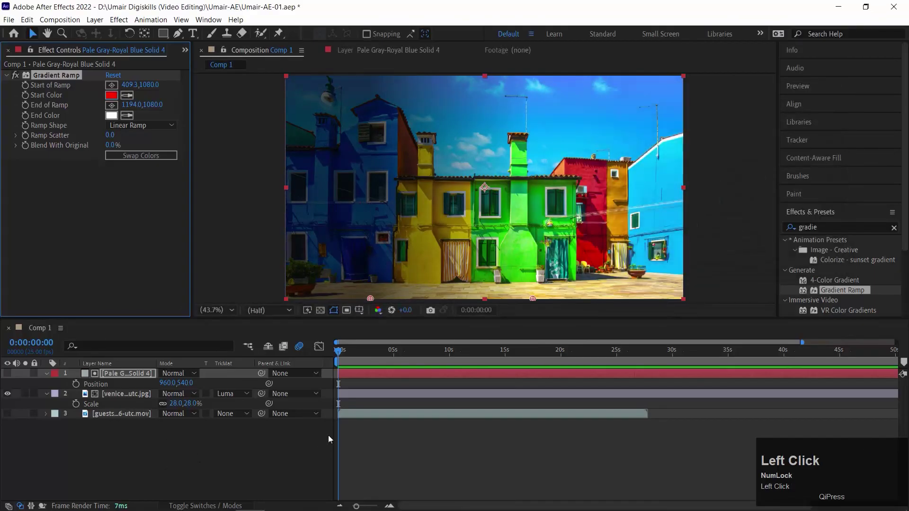
- Collapse the gradient solid's properties and delete the solid from the composition
left_click(373, 363)
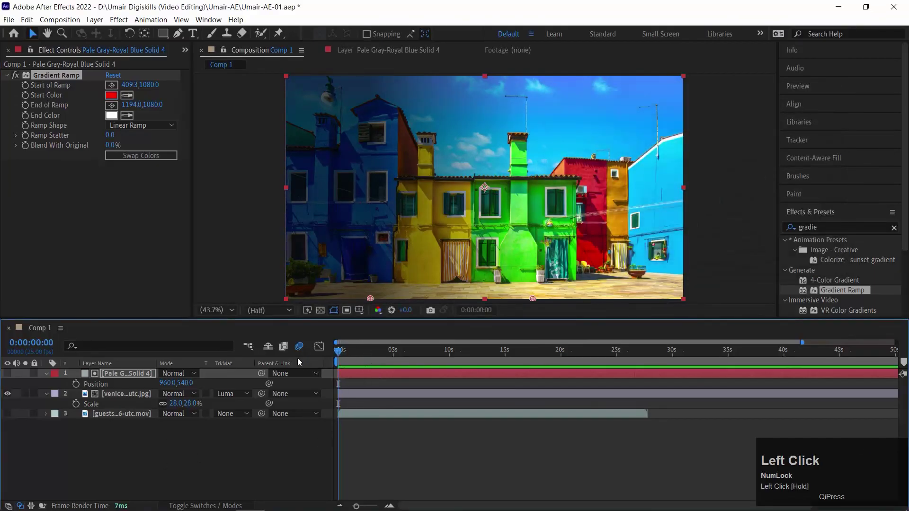
left_click(47, 373)
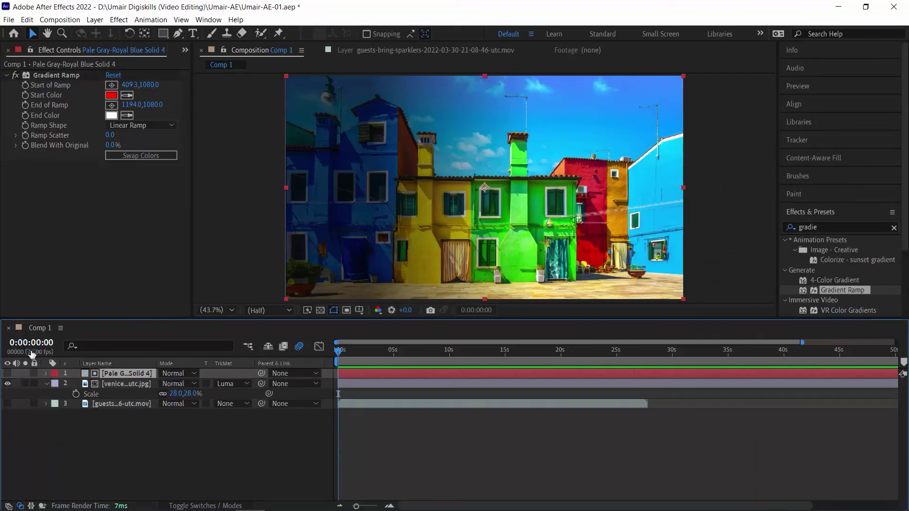
left_click(88, 378)
key("Delete")
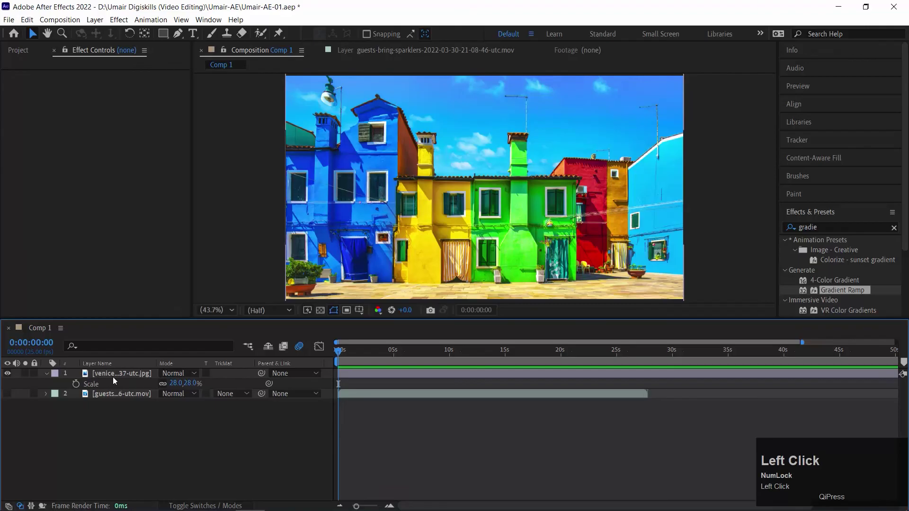
- Make the guests video clip visible and move it above the venice image in the layer stack
left_click(7, 394)
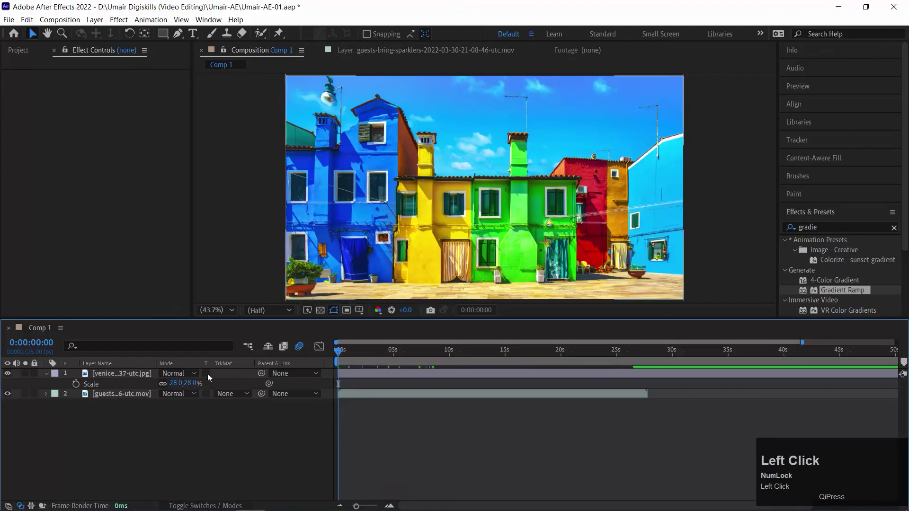
left_click(112, 395)
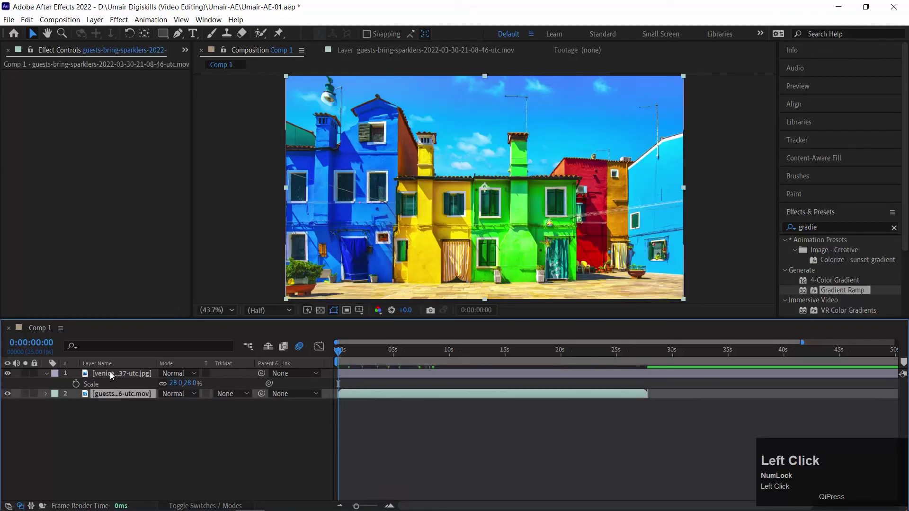
left_click(110, 373)
left_click(115, 394)
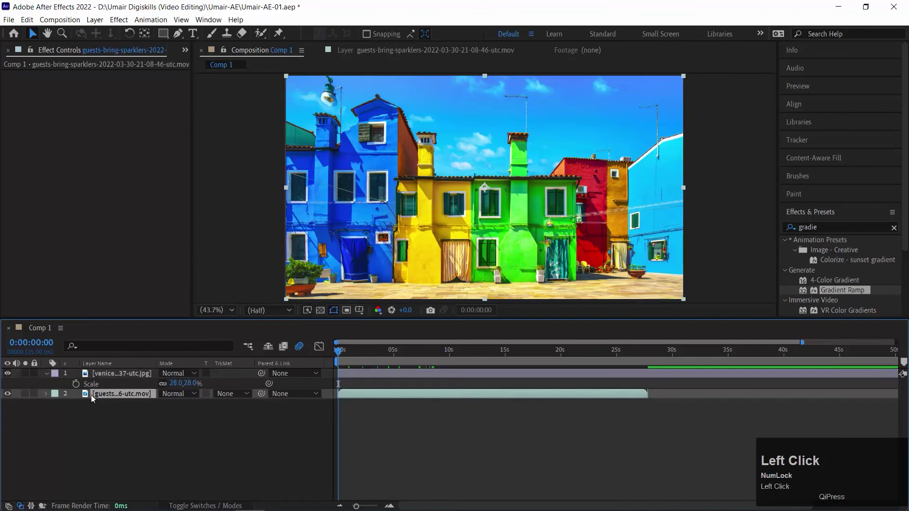
left_click_drag(86, 389, 91, 372)
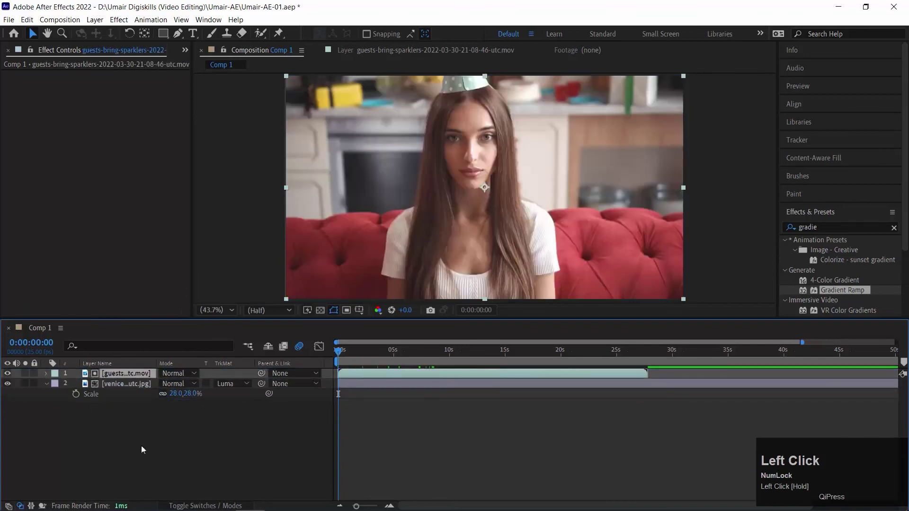
- Clear the venice image's existing track matte and apply a Luma Matte that uses the guests clip
left_click(124, 384)
left_click(234, 384)
left_click(250, 398)
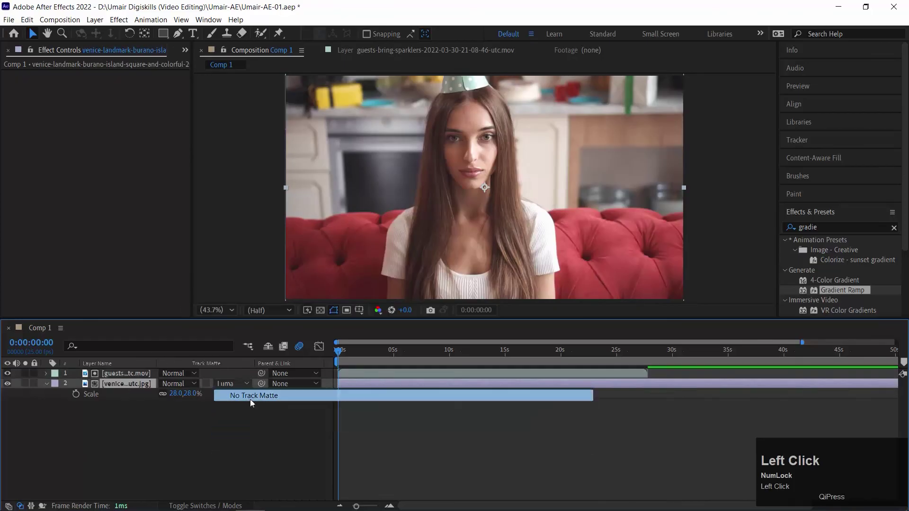
left_click(233, 385)
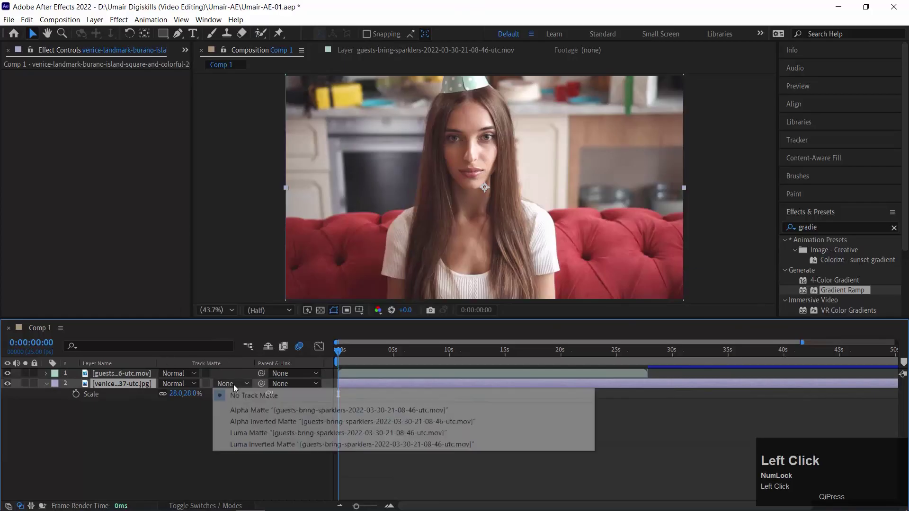
left_click(252, 434)
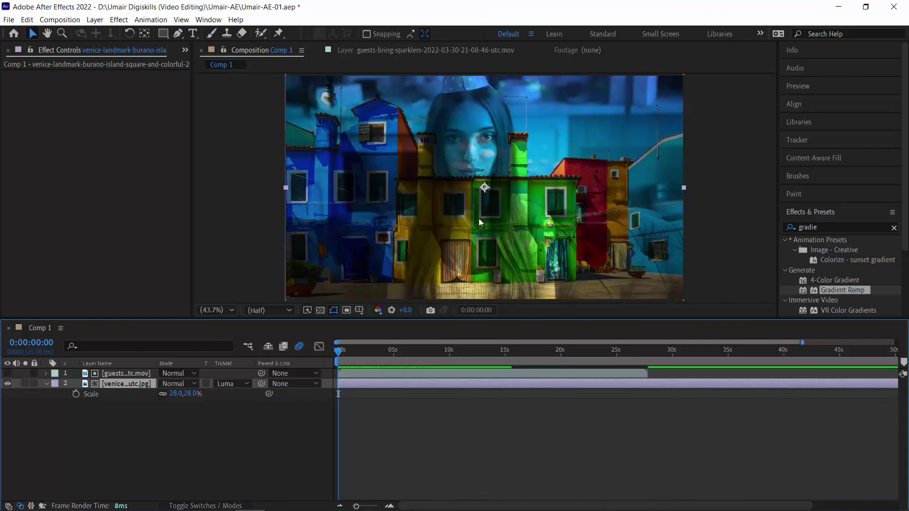
- Play the venice image matted by the guests clip from the start, stopping after about eight seconds
left_click_drag(351, 365, 267, 345)
key("space")
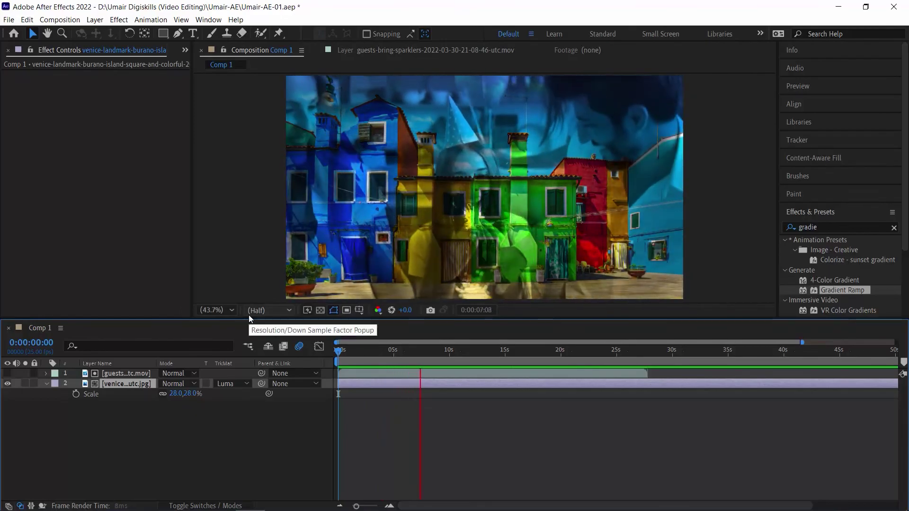
key("space")
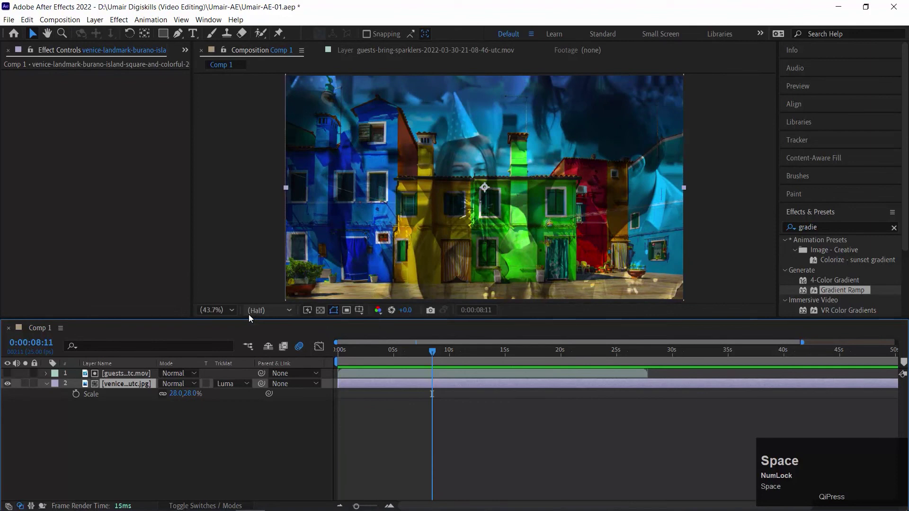